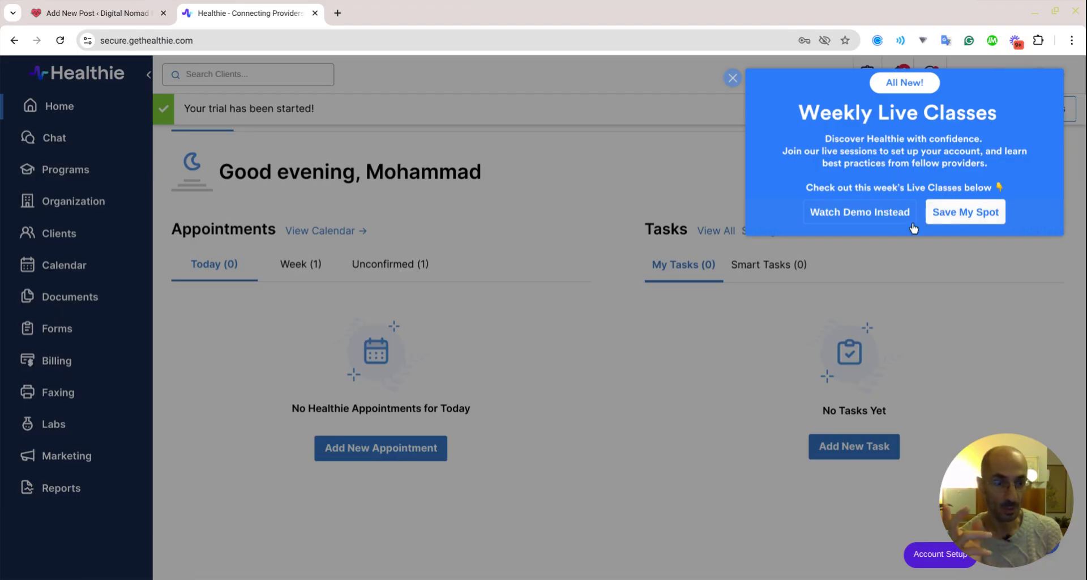
Step: Choose Save My Spot on the Weekly Live Classes popup to reserve a class seat
{"action": "left_click", "coordinate": [949, 216]}
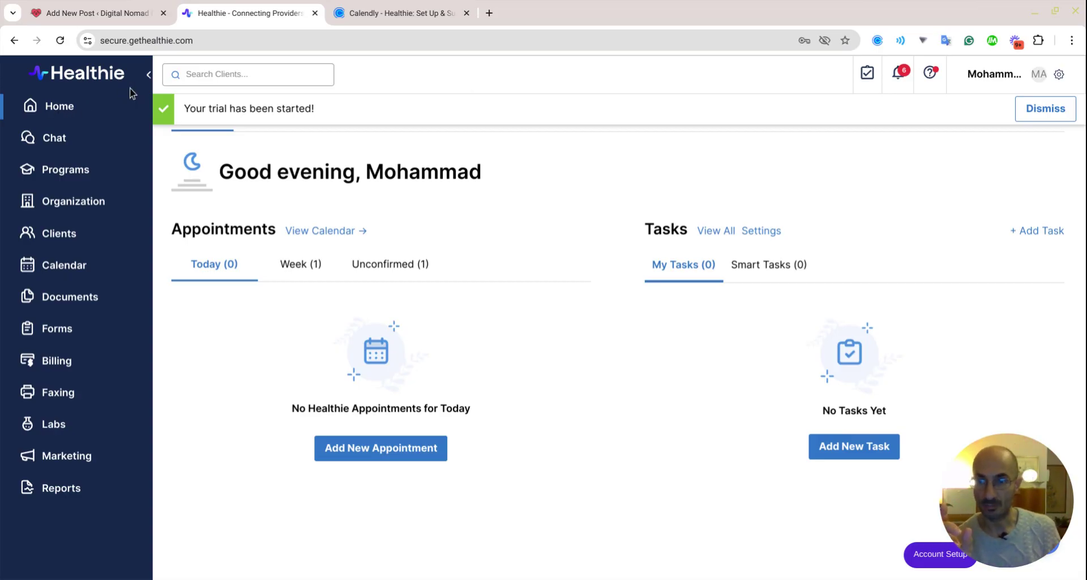
Step: Collapse and re-expand the navigation sidebar, then reload the Home dashboard
{"action": "left_click", "coordinate": [150, 78]}
{"action": "left_click", "coordinate": [45, 73]}
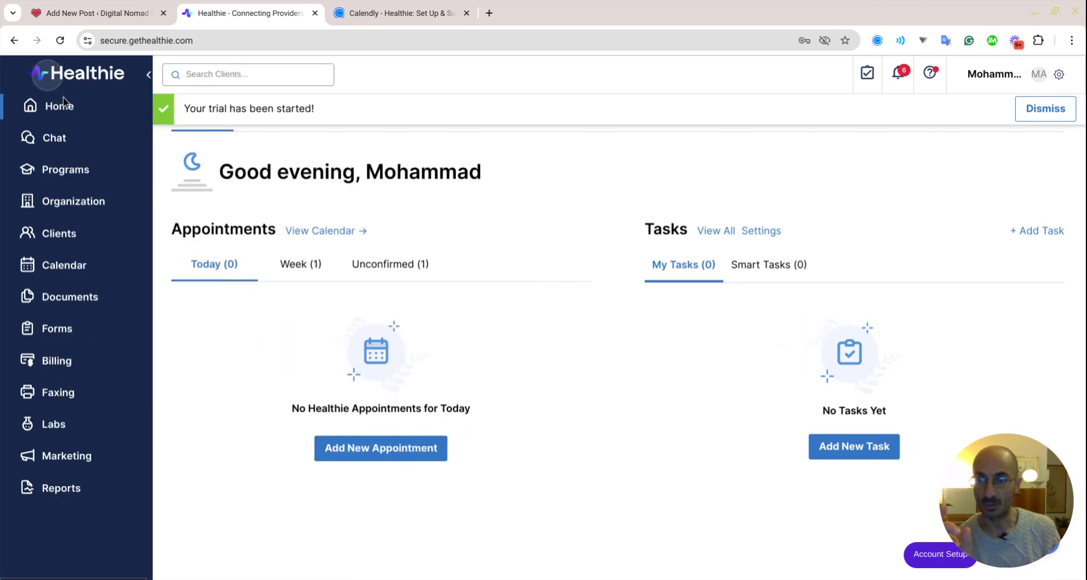
{"action": "left_click", "coordinate": [65, 108]}
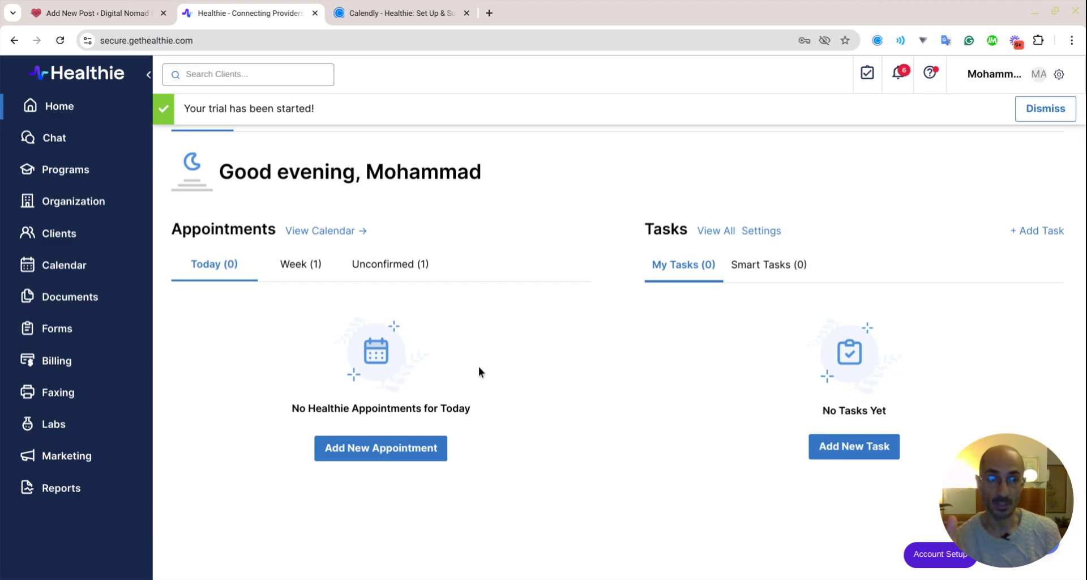
Step: Open Example Client's conversation in Chat and send the text 'hello Example!'
{"action": "left_click", "coordinate": [74, 153]}
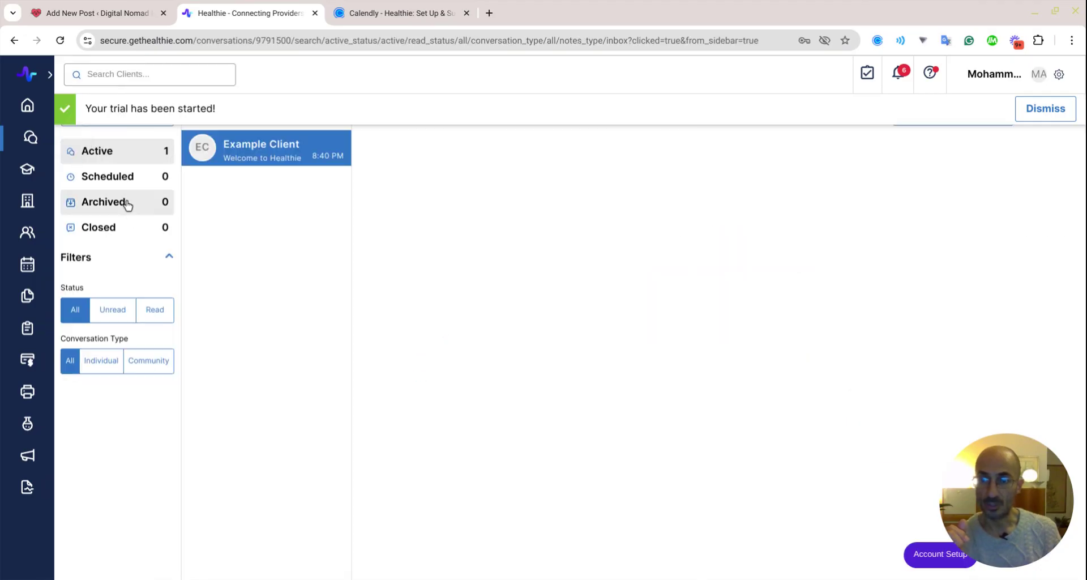
{"action": "left_click", "coordinate": [229, 160]}
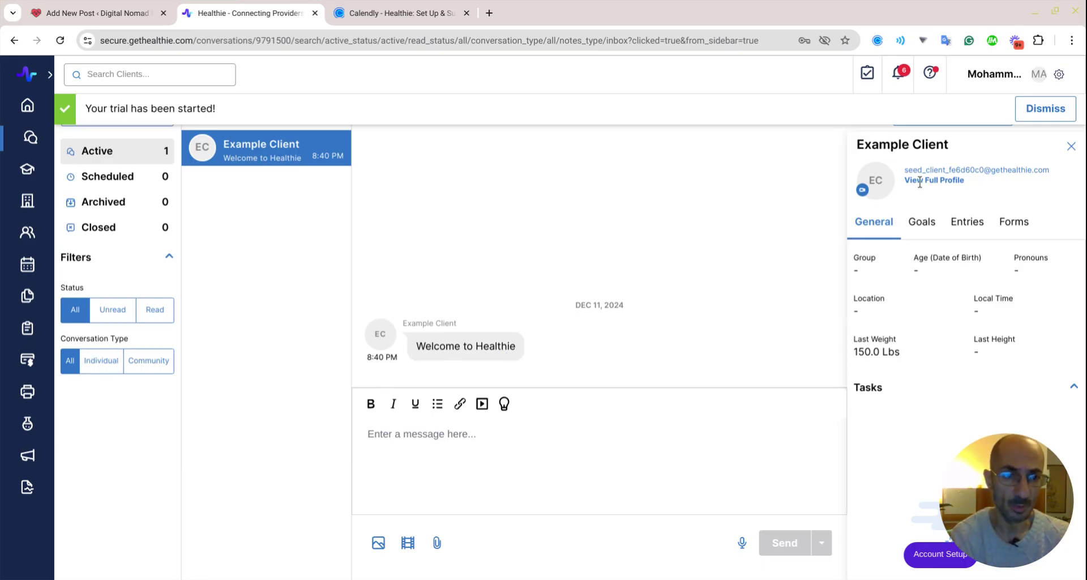
{"action": "left_click", "coordinate": [551, 458]}
{"action": "type", "text": "hello "}
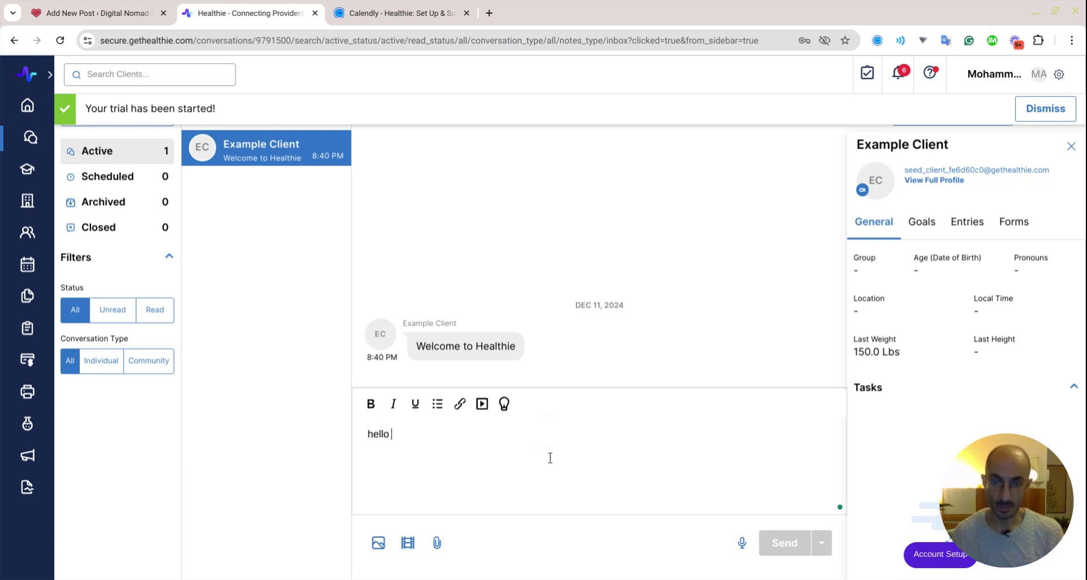
{"action": "type", "text": "Example!"}
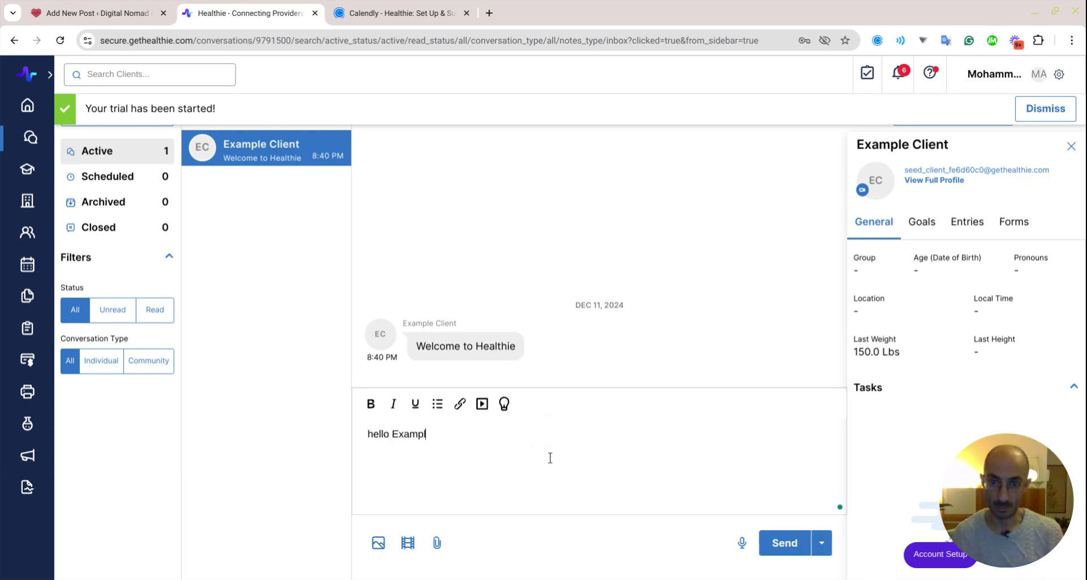
{"action": "key", "text": "Return"}
{"action": "left_click", "coordinate": [782, 545]}
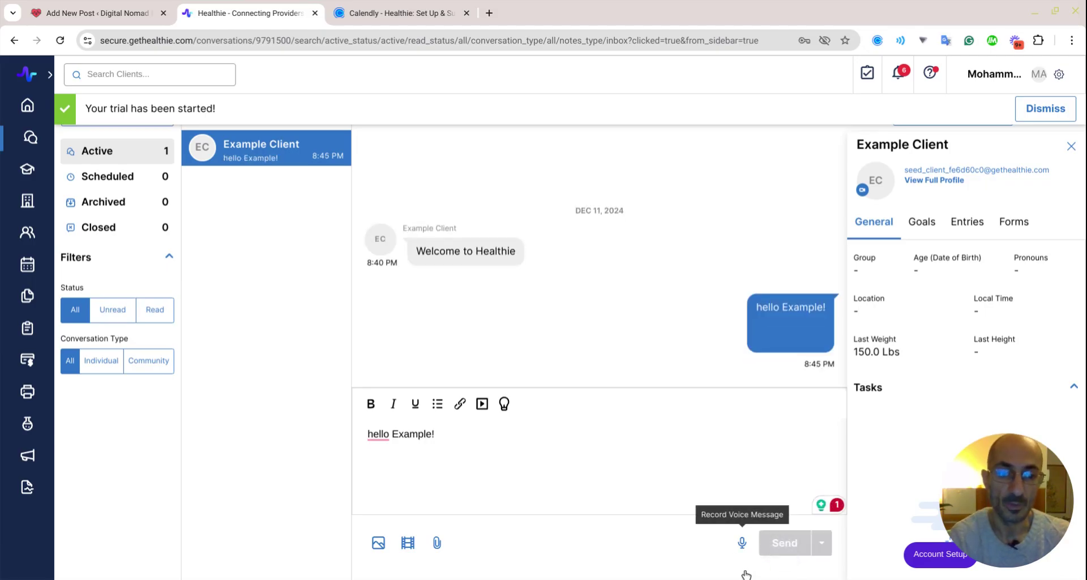
Step: Record a short voice message, acknowledging the microphone notice, and send it to Example Client
{"action": "left_click", "coordinate": [744, 569]}
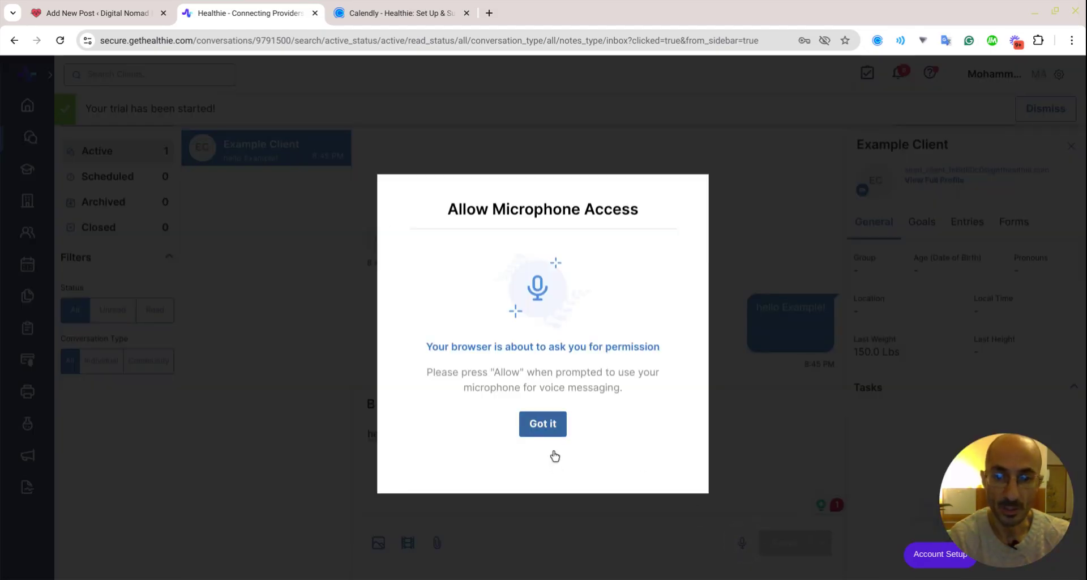
{"action": "left_click", "coordinate": [542, 425]}
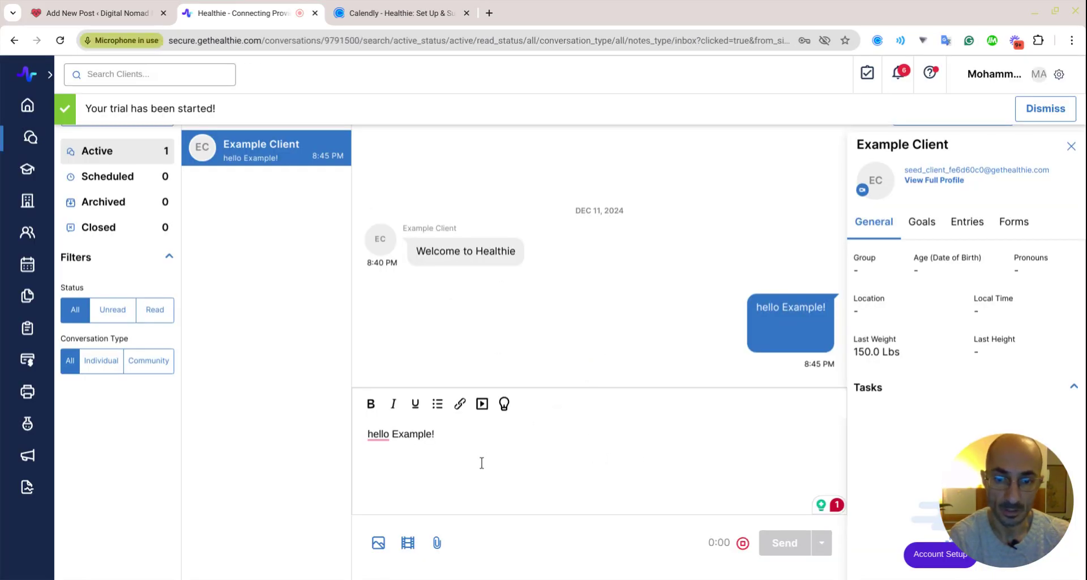
{"action": "left_click", "coordinate": [441, 434]}
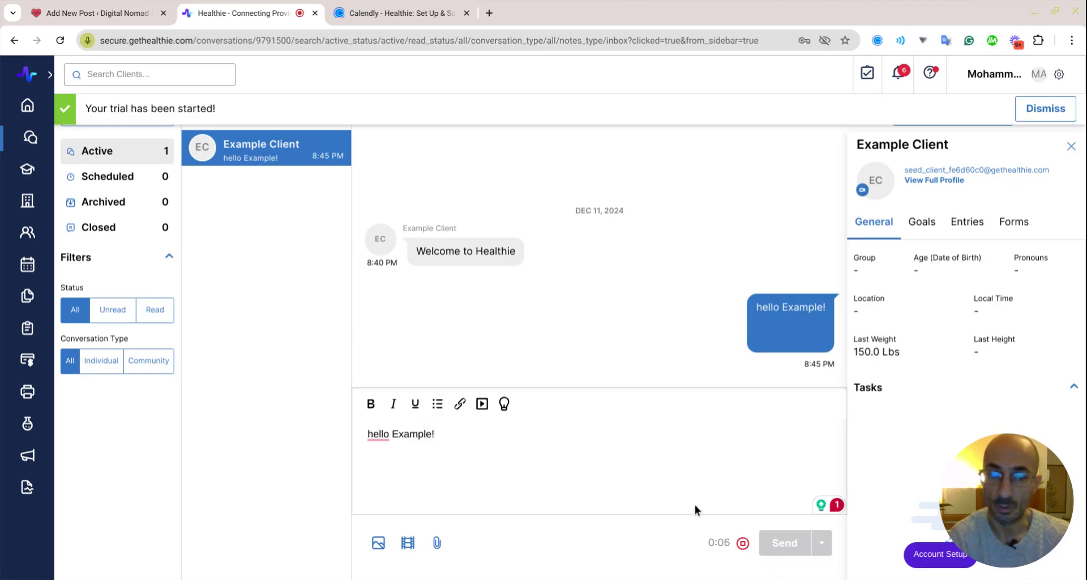
{"action": "left_click", "coordinate": [743, 543]}
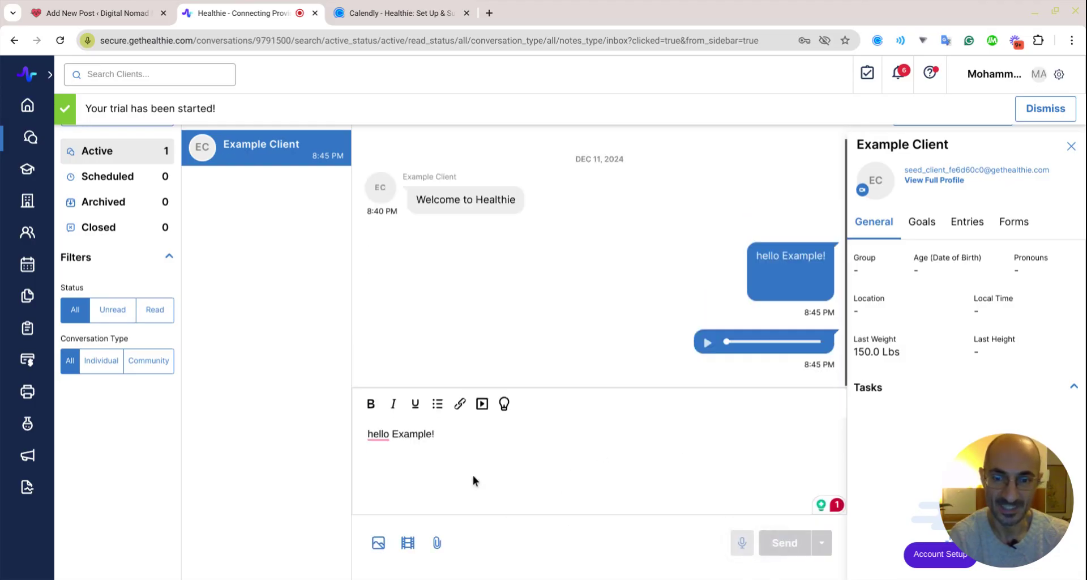
{"action": "left_click", "coordinate": [418, 453]}
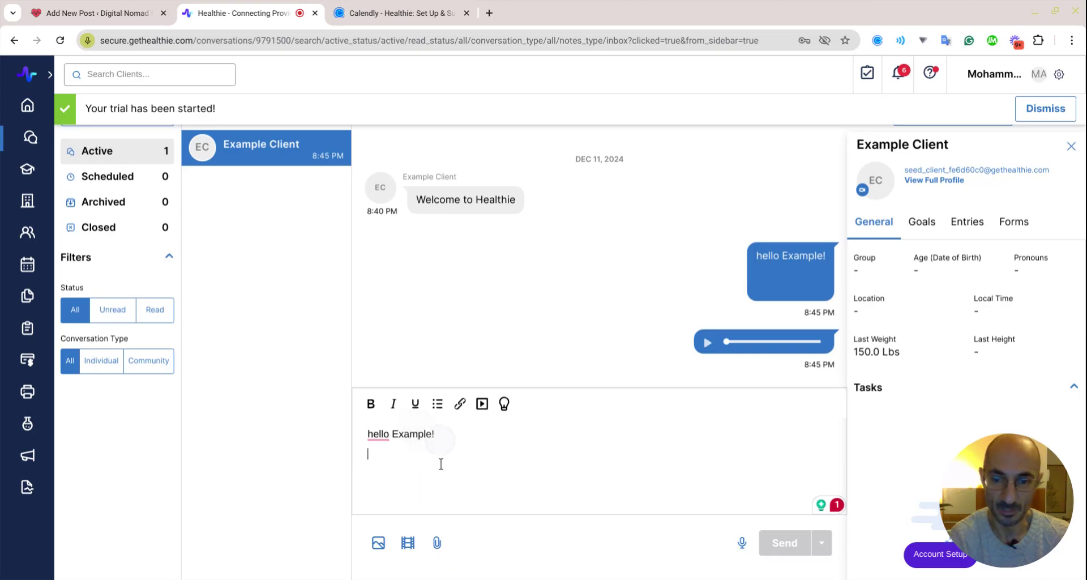
{"action": "left_click", "coordinate": [445, 455]}
Step: Clear the leftover message text and play back the sent voice message
{"action": "key", "text": "BackSpace"}
{"action": "key", "text": "BackSpace"}
{"action": "key", "text": "BackSpace"}
{"action": "key", "text": "BackSpace"}
{"action": "key", "text": "BackSpace"}
{"action": "key", "text": "BackSpace"}
{"action": "key", "text": "BackSpace"}
{"action": "key", "text": "BackSpace"}
{"action": "key", "text": "BackSpace"}
{"action": "key", "text": "BackSpace"}
{"action": "key", "text": "BackSpace"}
{"action": "key", "text": "BackSpace"}
{"action": "key", "text": "BackSpace"}
{"action": "key", "text": "BackSpace"}
{"action": "mouse_move", "coordinate": [703, 367]}
{"action": "left_click", "coordinate": [707, 342]}
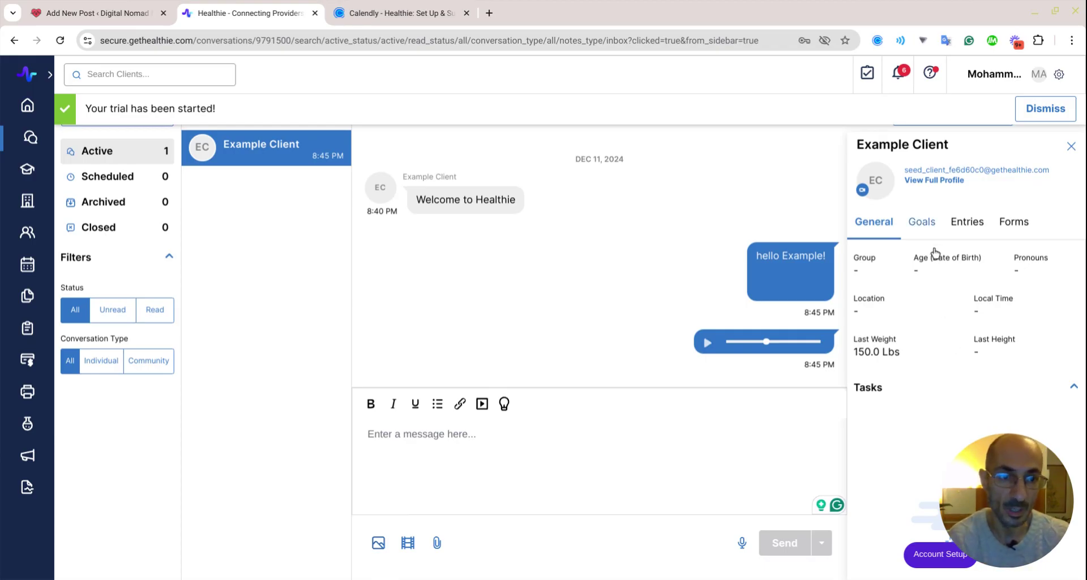
Step: In the client's Goals, mark 'Download e-book on mindful eating' complete
{"action": "left_click", "coordinate": [923, 223]}
{"action": "scroll", "coordinate": [915, 401], "scroll_direction": "down", "scroll_amount": 1}
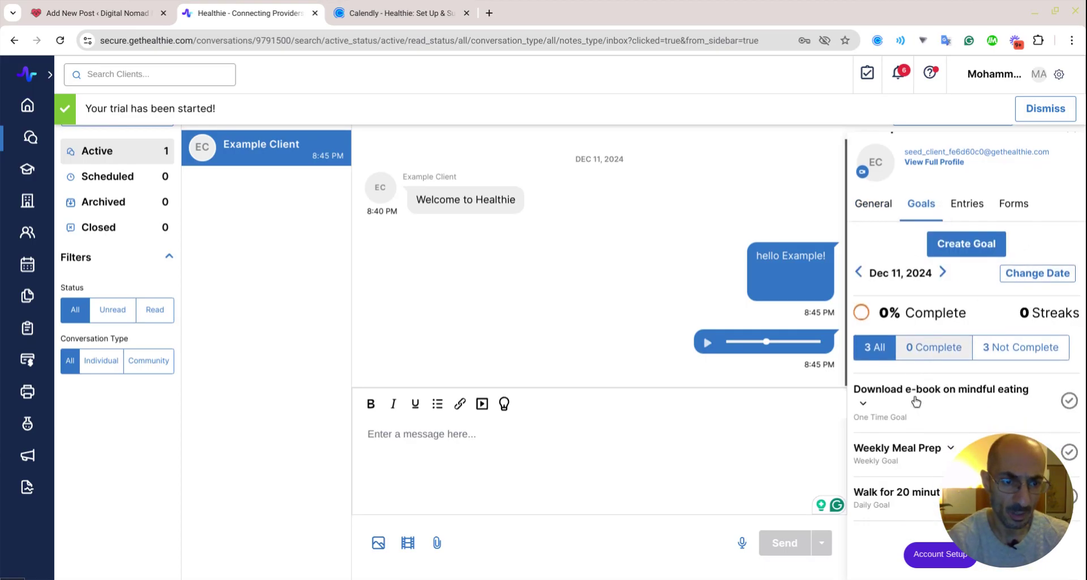
{"action": "scroll", "coordinate": [916, 400], "scroll_direction": "down", "scroll_amount": 3}
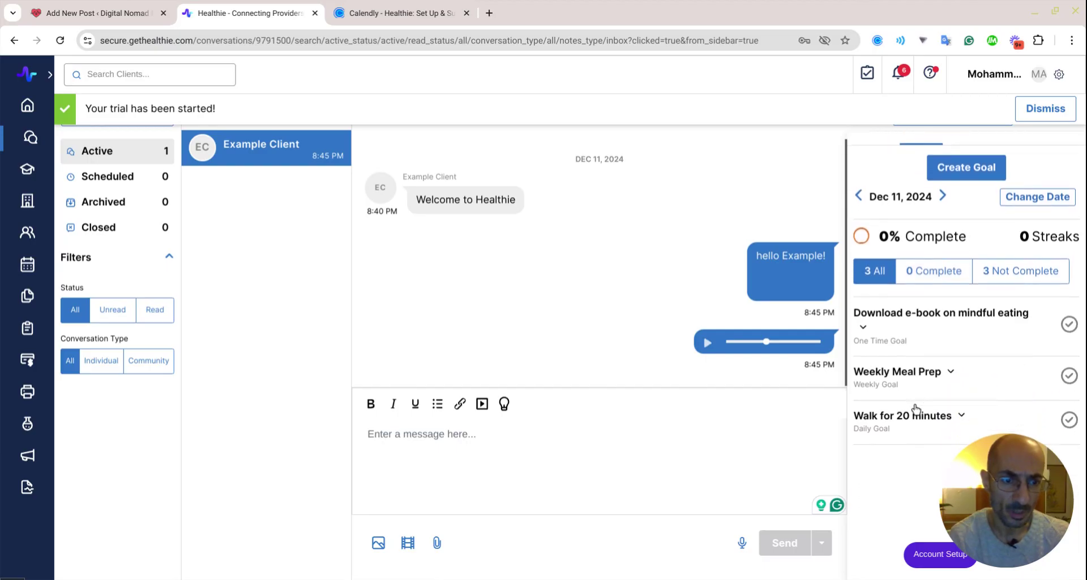
{"action": "scroll", "coordinate": [942, 223], "scroll_direction": "up", "scroll_amount": 1}
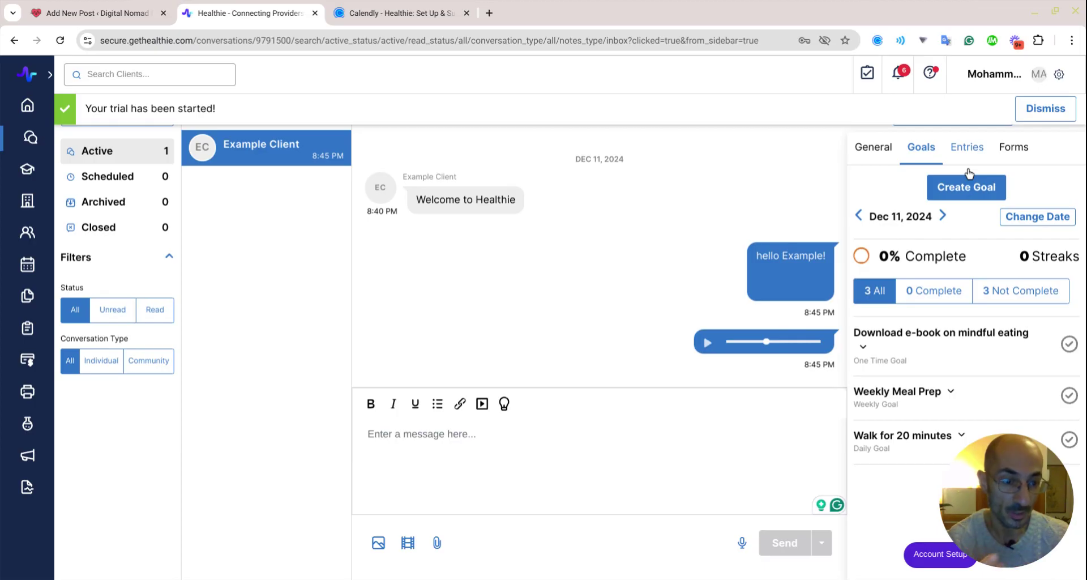
{"action": "left_click", "coordinate": [927, 418]}
{"action": "scroll", "coordinate": [906, 361], "scroll_direction": "down", "scroll_amount": 1}
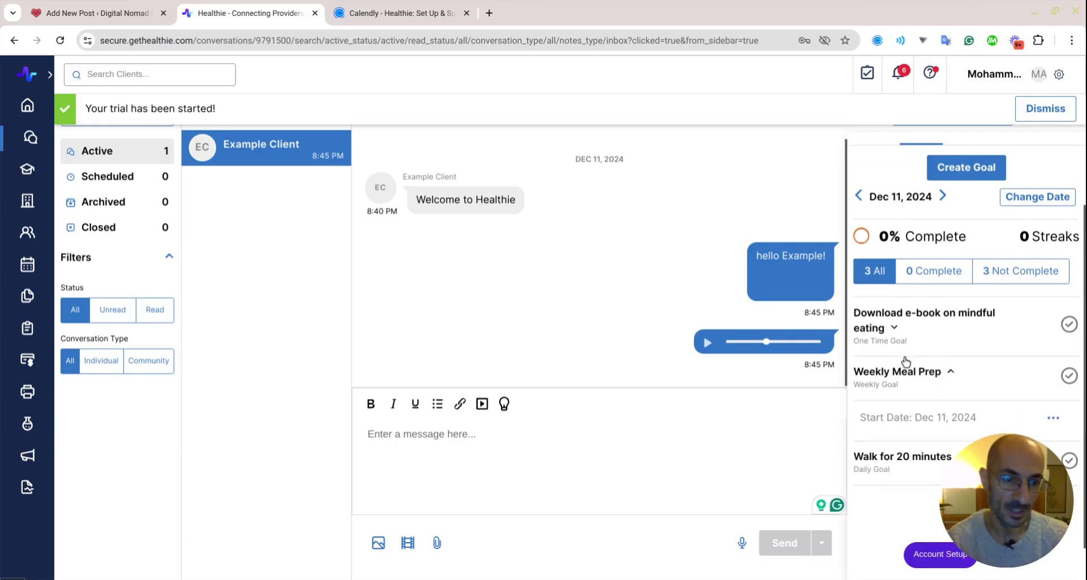
{"action": "left_click", "coordinate": [906, 354]}
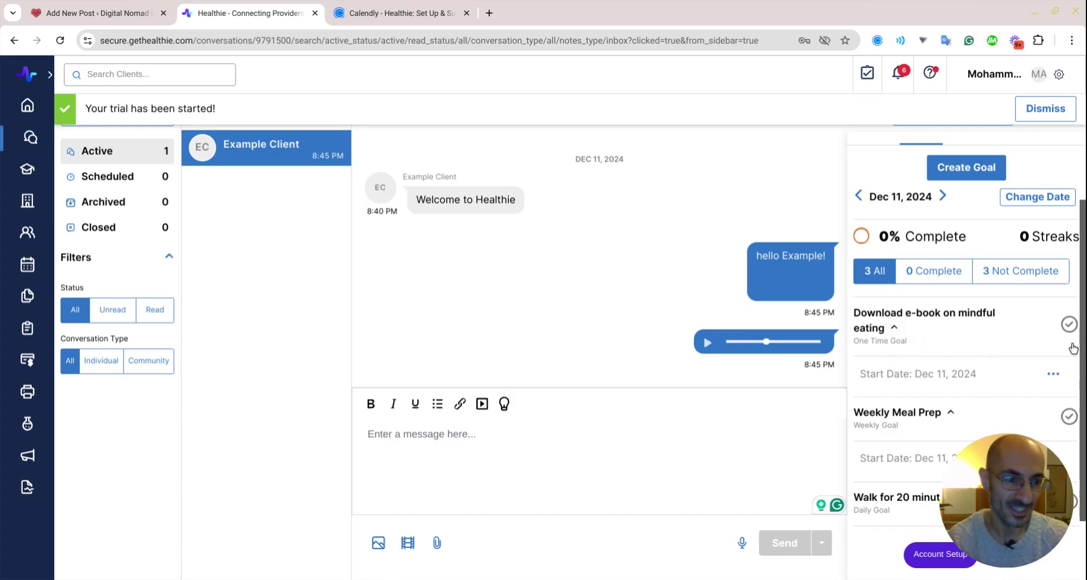
{"action": "left_click", "coordinate": [1069, 324]}
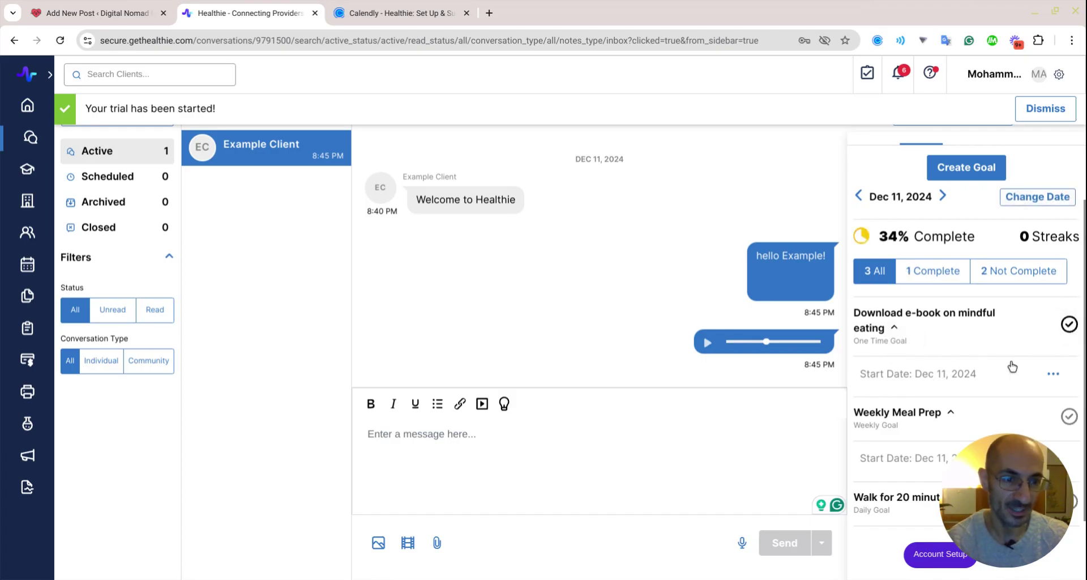
{"action": "scroll", "coordinate": [1011, 328], "scroll_direction": "up", "scroll_amount": 1}
Step: Filter the client's Forms list to show only Intake forms
{"action": "left_click", "coordinate": [1008, 141]}
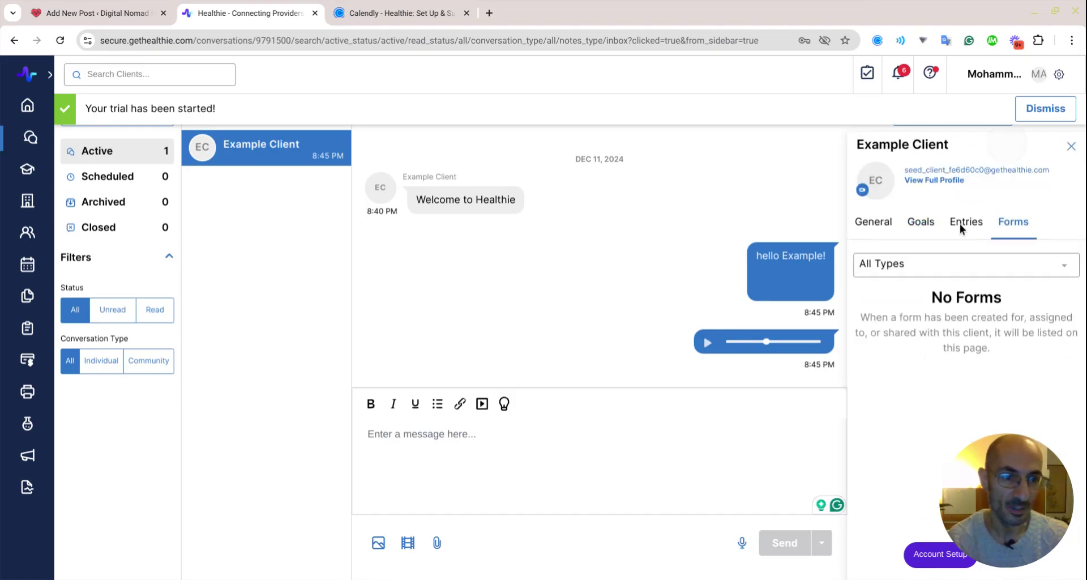
{"action": "left_click", "coordinate": [942, 269]}
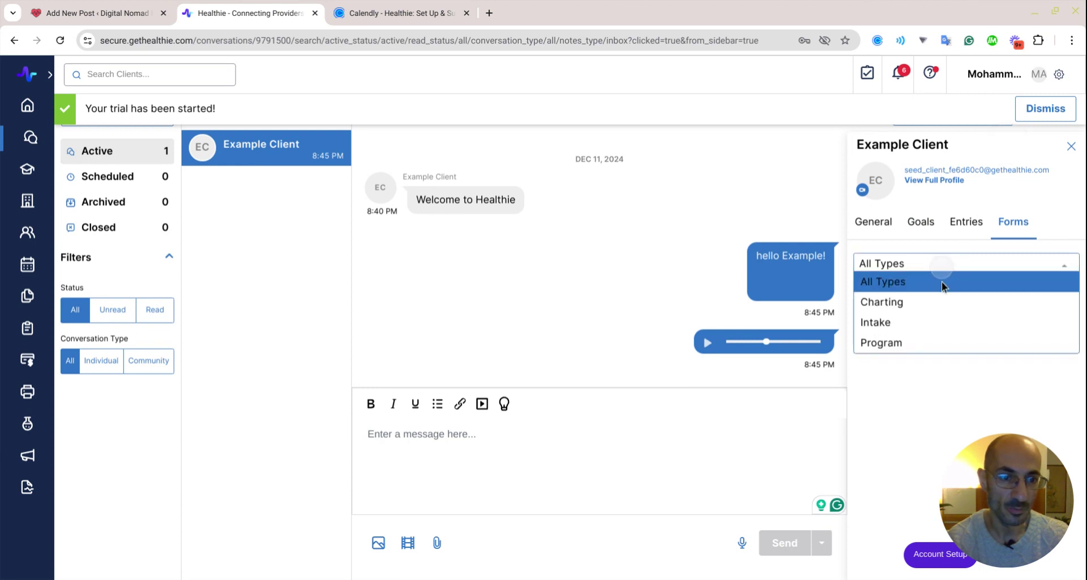
{"action": "left_click", "coordinate": [940, 326]}
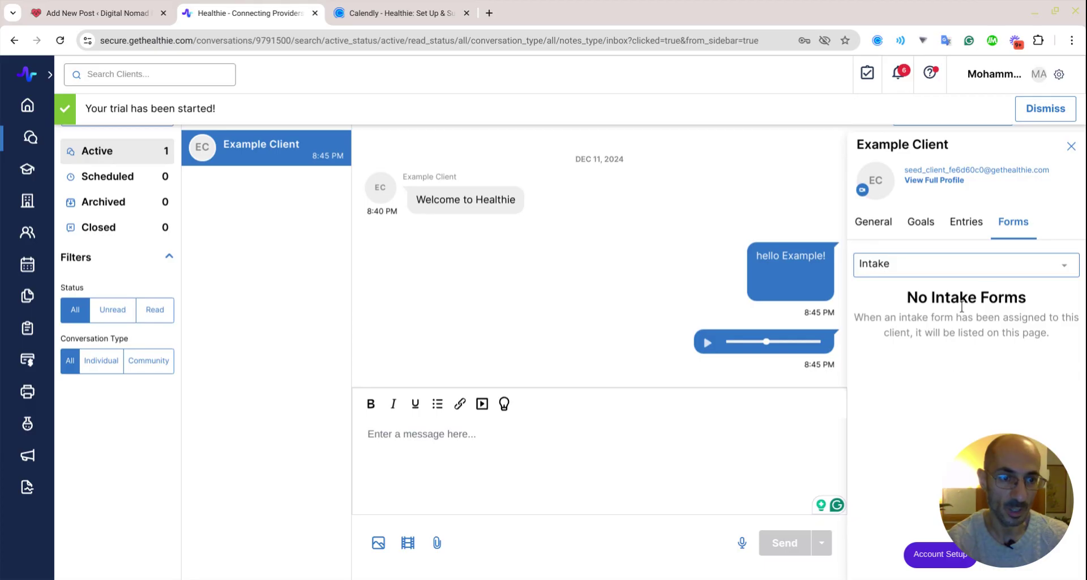
Step: Review Example Client's full profile page, including the Dec 12 Initial Consultation
{"action": "left_click", "coordinate": [950, 192]}
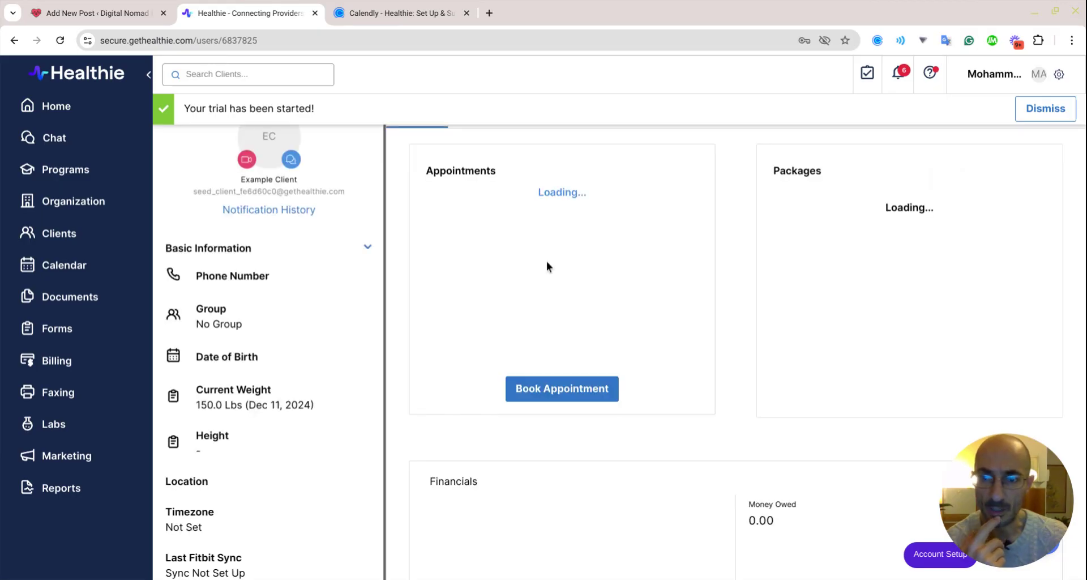
{"action": "scroll", "coordinate": [242, 336], "scroll_direction": "down", "scroll_amount": 5}
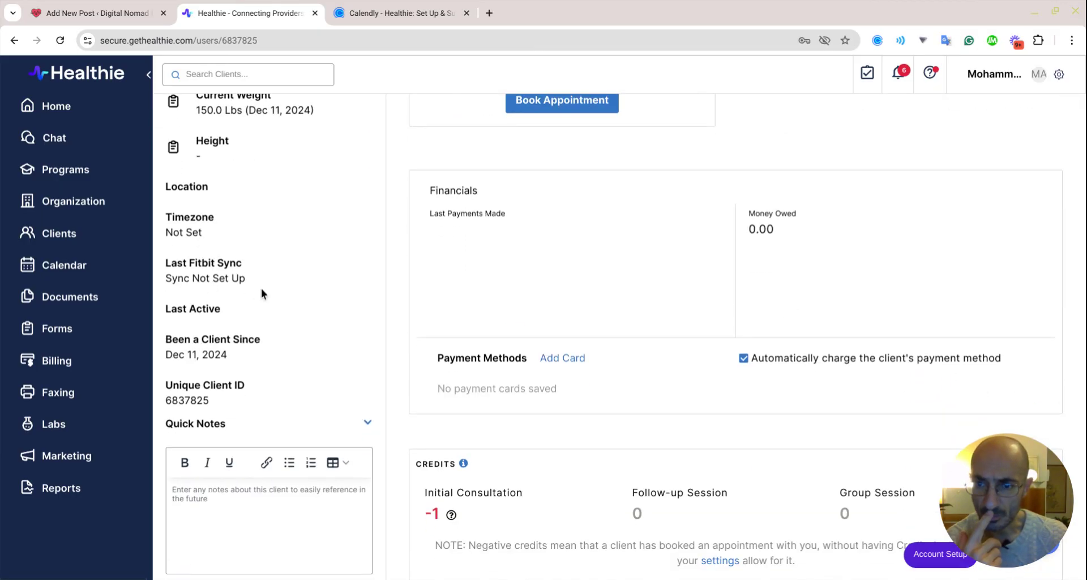
{"action": "scroll", "coordinate": [230, 319], "scroll_direction": "down", "scroll_amount": 2}
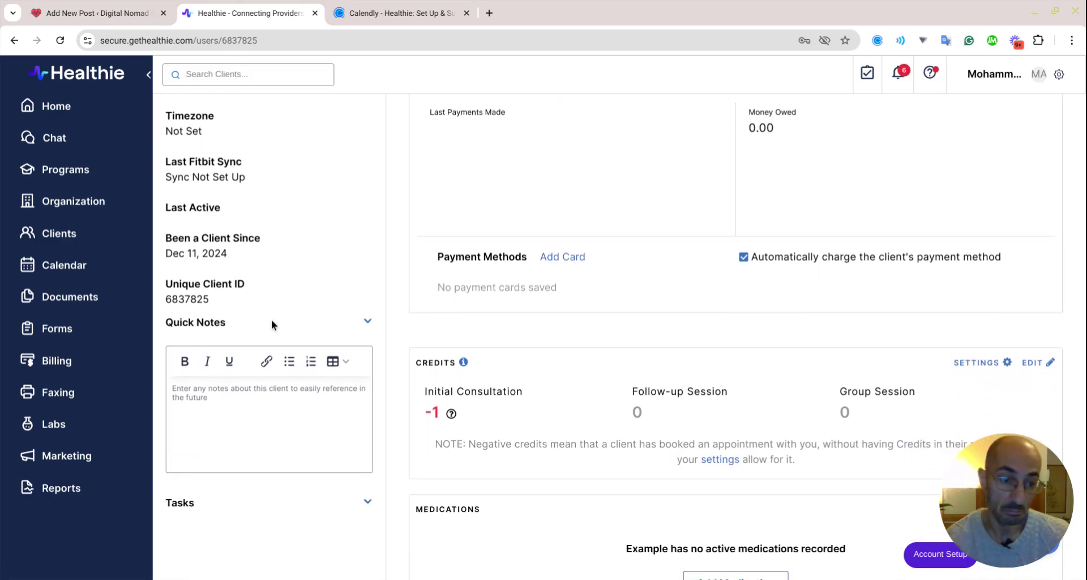
{"action": "scroll", "coordinate": [270, 319], "scroll_direction": "down", "scroll_amount": 2}
{"action": "scroll", "coordinate": [491, 360], "scroll_direction": "down", "scroll_amount": 5}
{"action": "scroll", "coordinate": [536, 355], "scroll_direction": "down", "scroll_amount": 2}
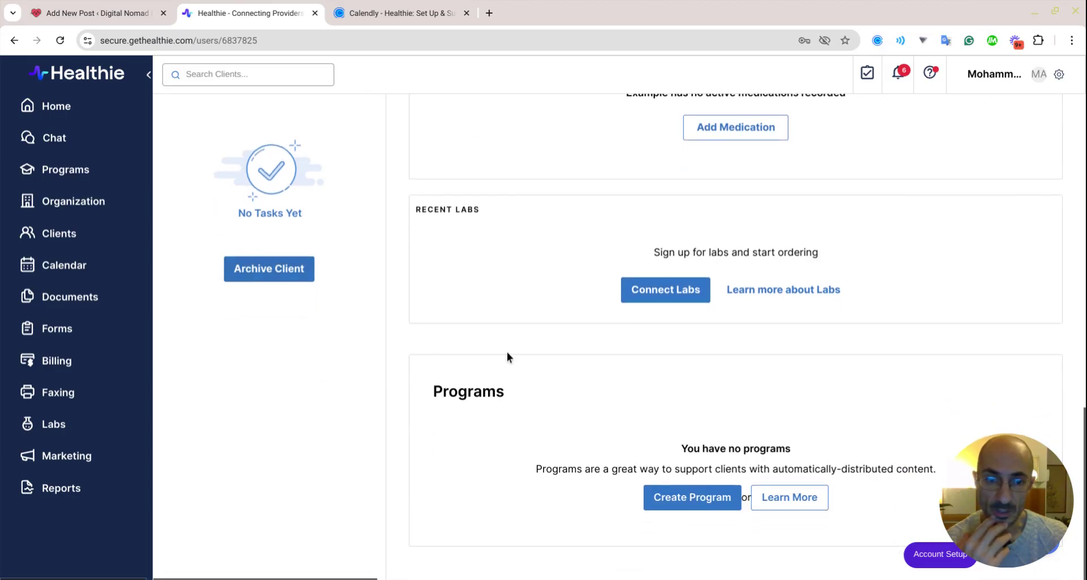
{"action": "scroll", "coordinate": [589, 450], "scroll_direction": "up", "scroll_amount": 15}
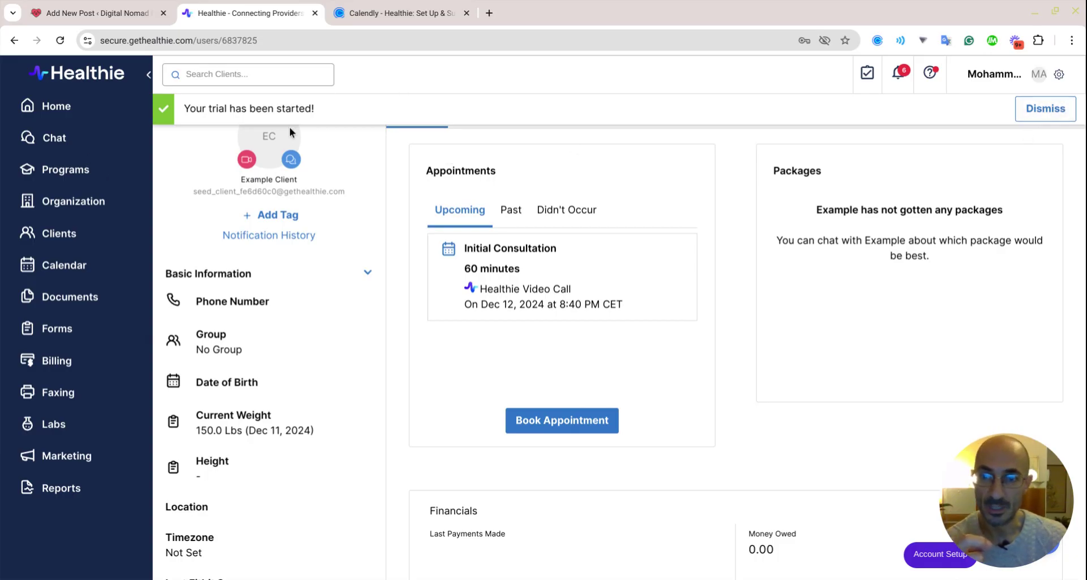
Step: Go from the chat inbox via Home to the Programs list
{"action": "left_click", "coordinate": [56, 138]}
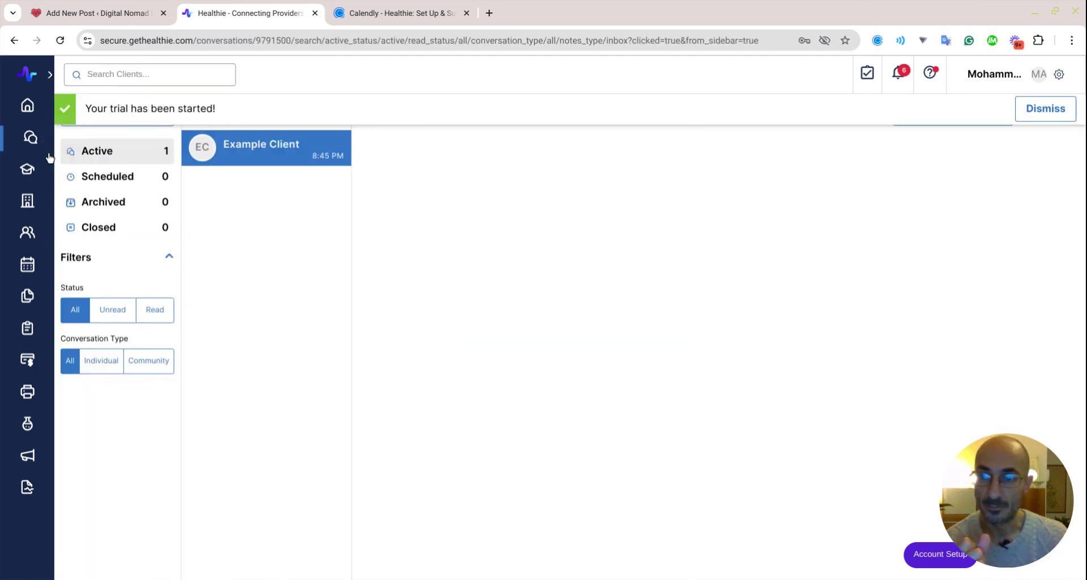
{"action": "left_click", "coordinate": [28, 108]}
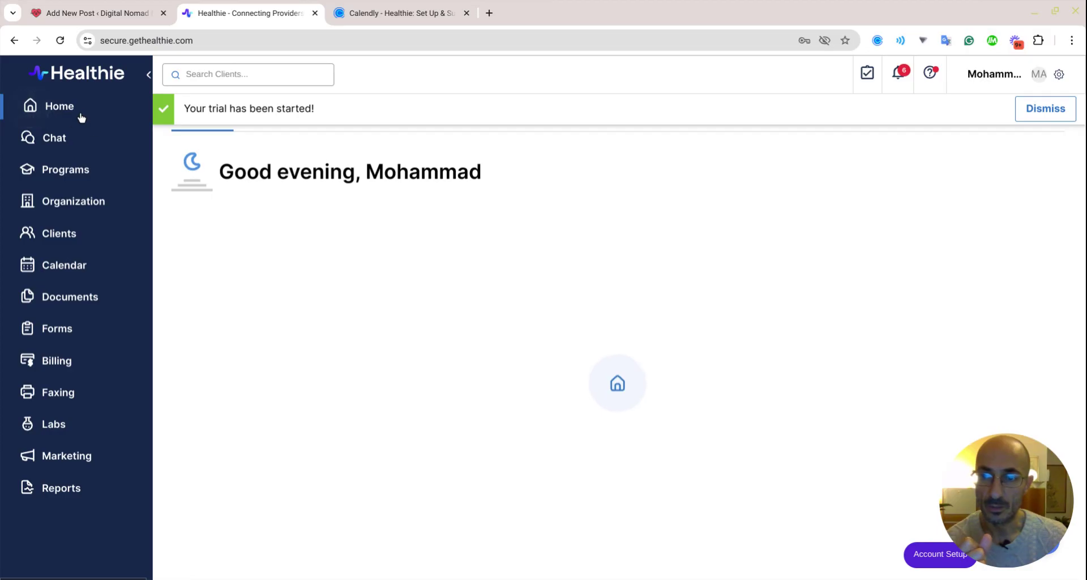
{"action": "left_click", "coordinate": [78, 177]}
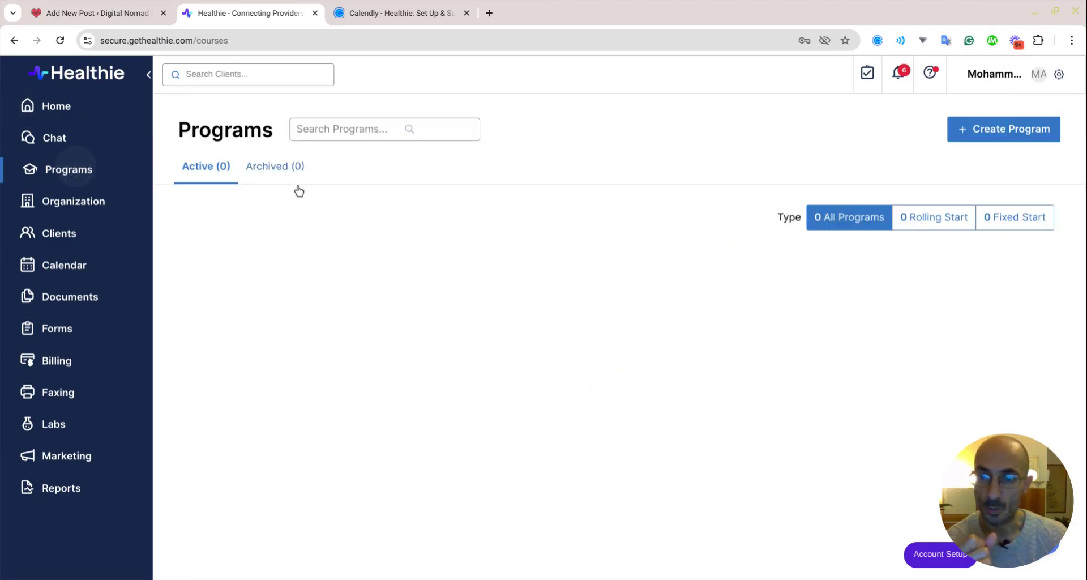
Step: Start a new program with the berries cover, title 'ghghg' and description 'ggg'
{"action": "left_click", "coordinate": [965, 136]}
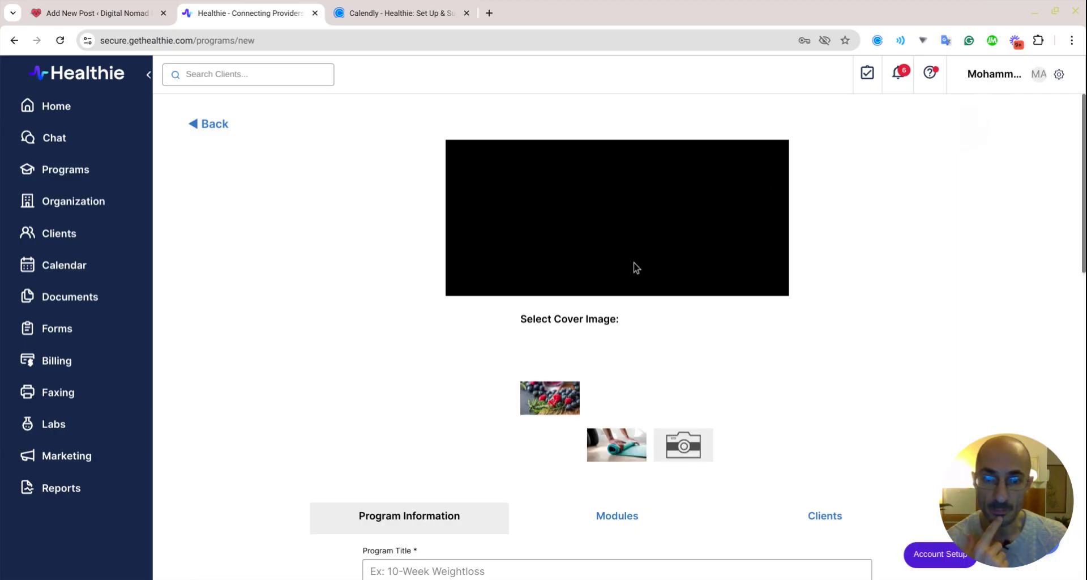
{"action": "left_click", "coordinate": [570, 412]}
{"action": "scroll", "coordinate": [572, 424], "scroll_direction": "down", "scroll_amount": 4}
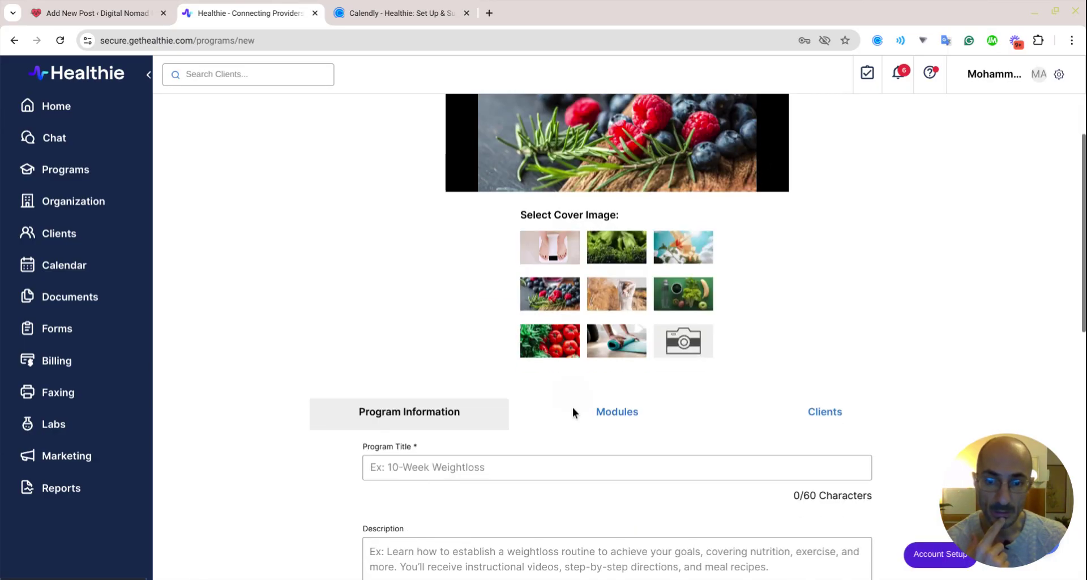
{"action": "type", "text": "ghghg"}
{"action": "left_click", "coordinate": [544, 522]}
{"action": "type", "text": "ggg"}
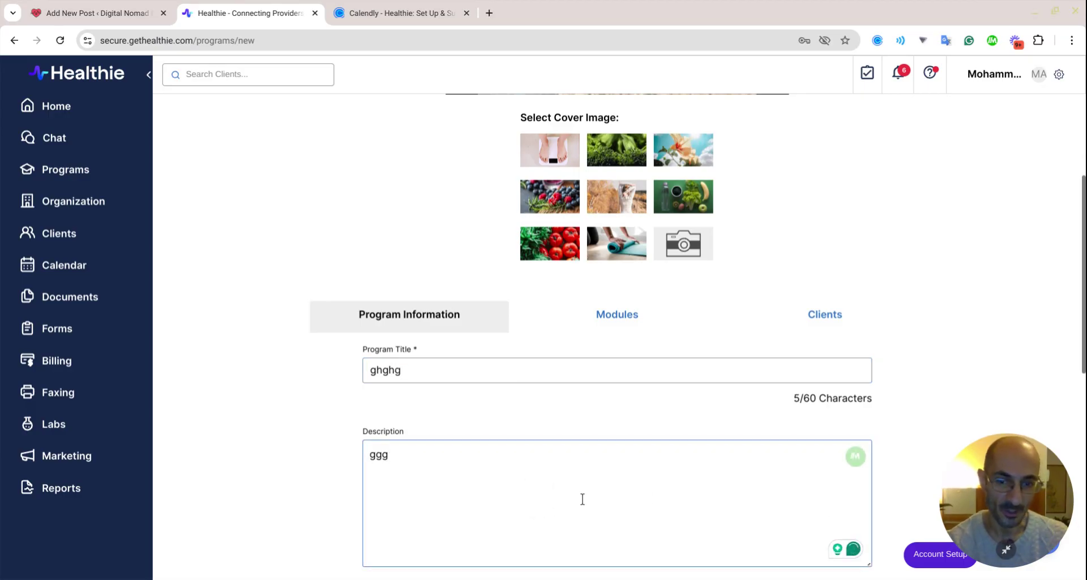
{"action": "scroll", "coordinate": [462, 380], "scroll_direction": "down", "scroll_amount": 8}
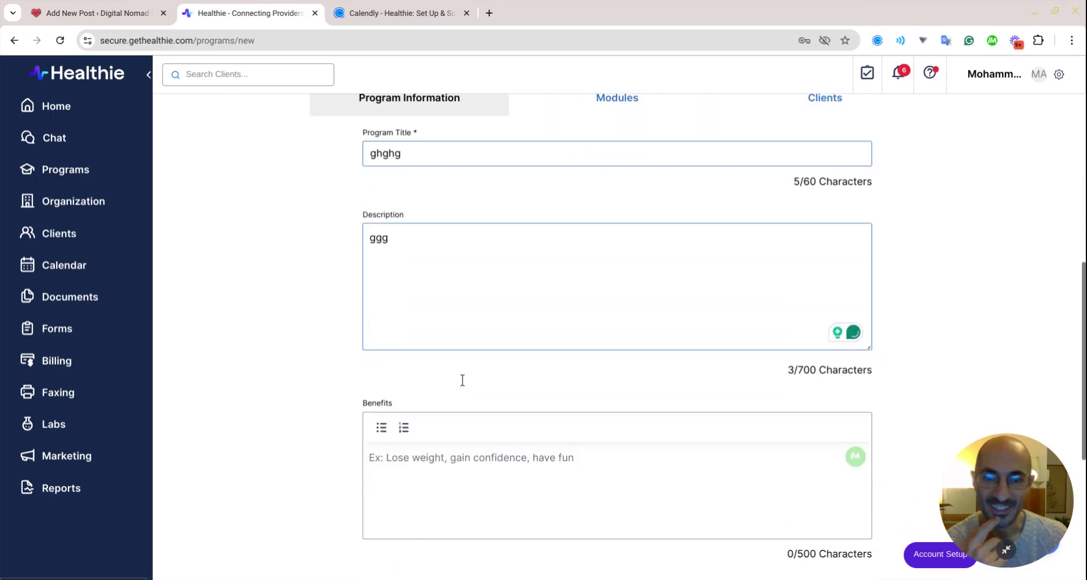
{"action": "scroll", "coordinate": [462, 379], "scroll_direction": "down", "scroll_amount": 1}
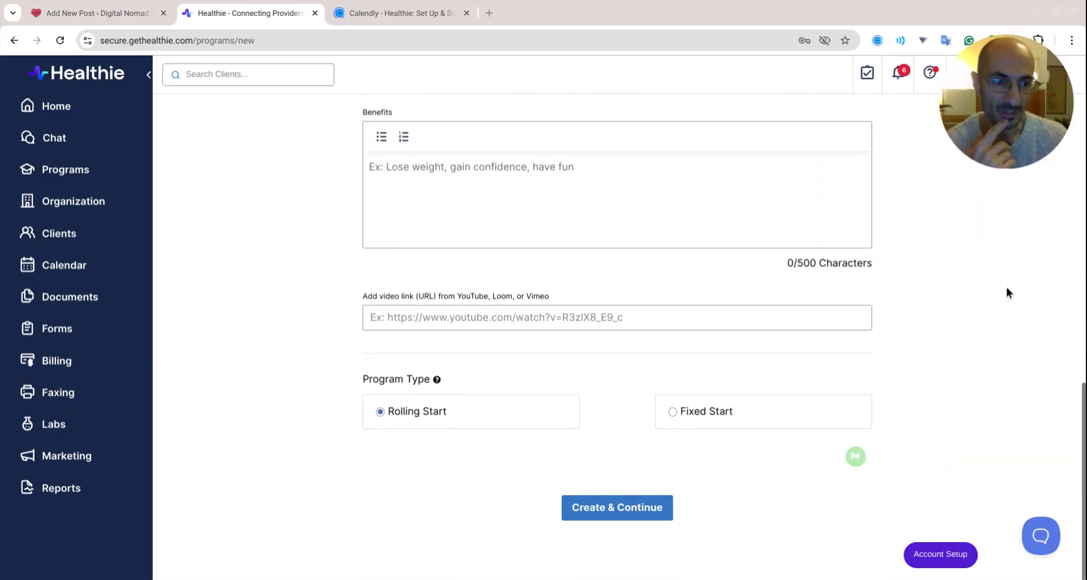
Step: Make the program Fixed Start, save it, and go to the Organization page
{"action": "left_click", "coordinate": [462, 324]}
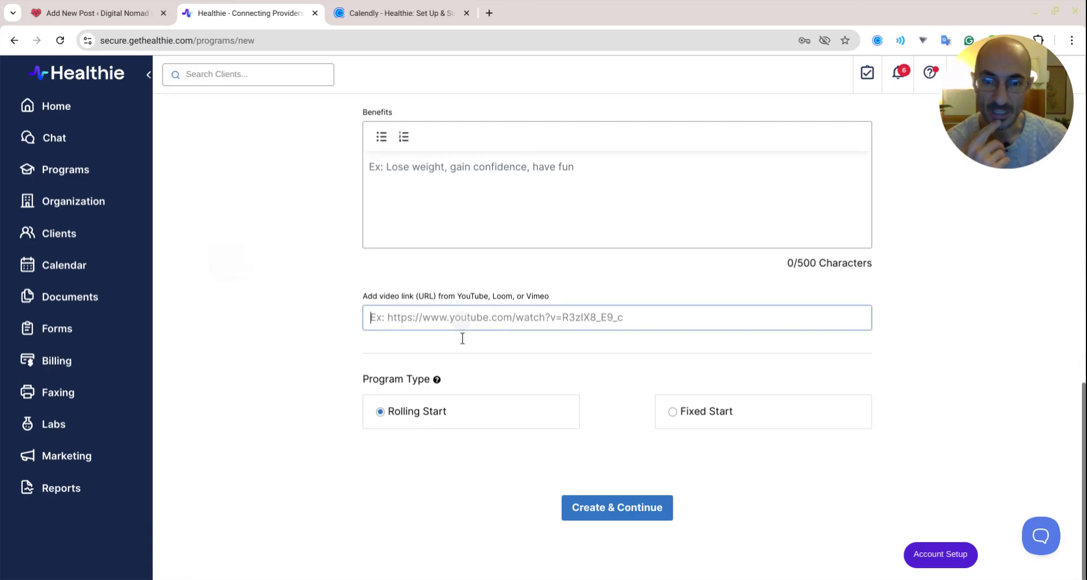
{"action": "scroll", "coordinate": [474, 379], "scroll_direction": "up", "scroll_amount": 2}
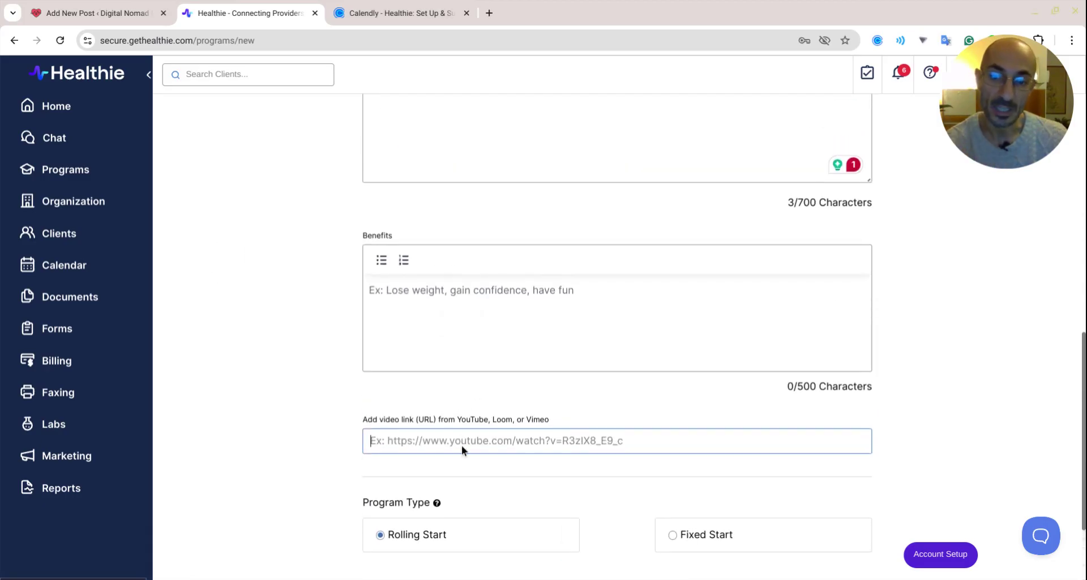
{"action": "scroll", "coordinate": [461, 445], "scroll_direction": "up", "scroll_amount": 9}
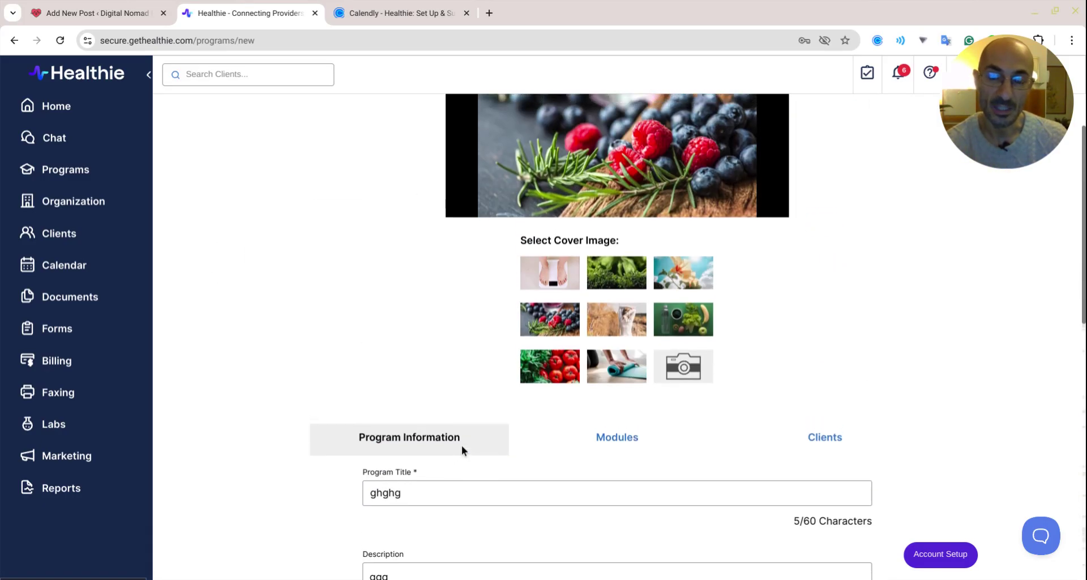
{"action": "scroll", "coordinate": [461, 445], "scroll_direction": "up", "scroll_amount": 1}
{"action": "scroll", "coordinate": [461, 445], "scroll_direction": "down", "scroll_amount": 2}
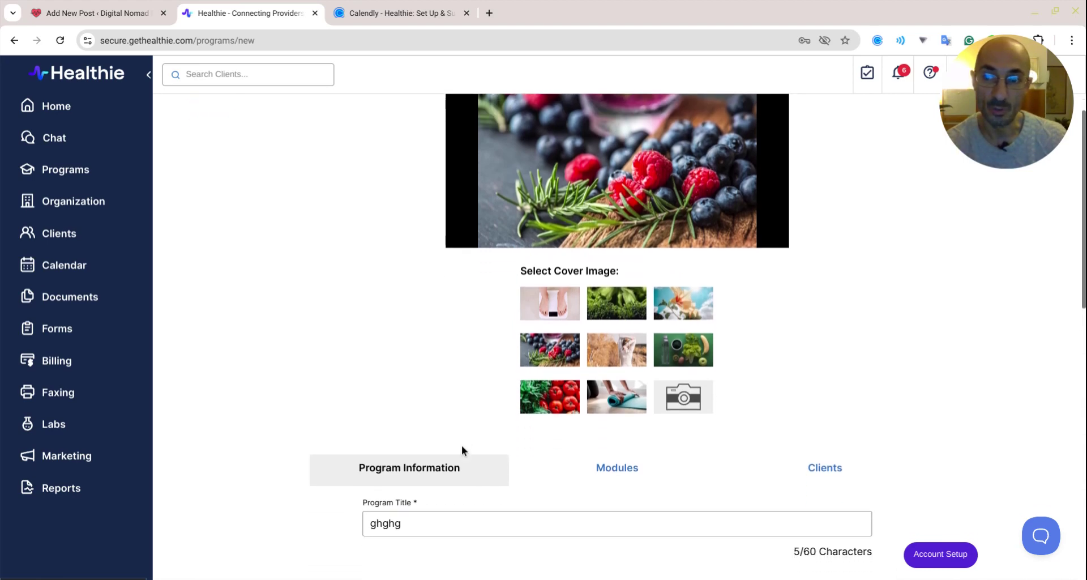
{"action": "scroll", "coordinate": [461, 445], "scroll_direction": "down", "scroll_amount": 9}
{"action": "left_click", "coordinate": [414, 452]}
{"action": "scroll", "coordinate": [418, 461], "scroll_direction": "down", "scroll_amount": 2}
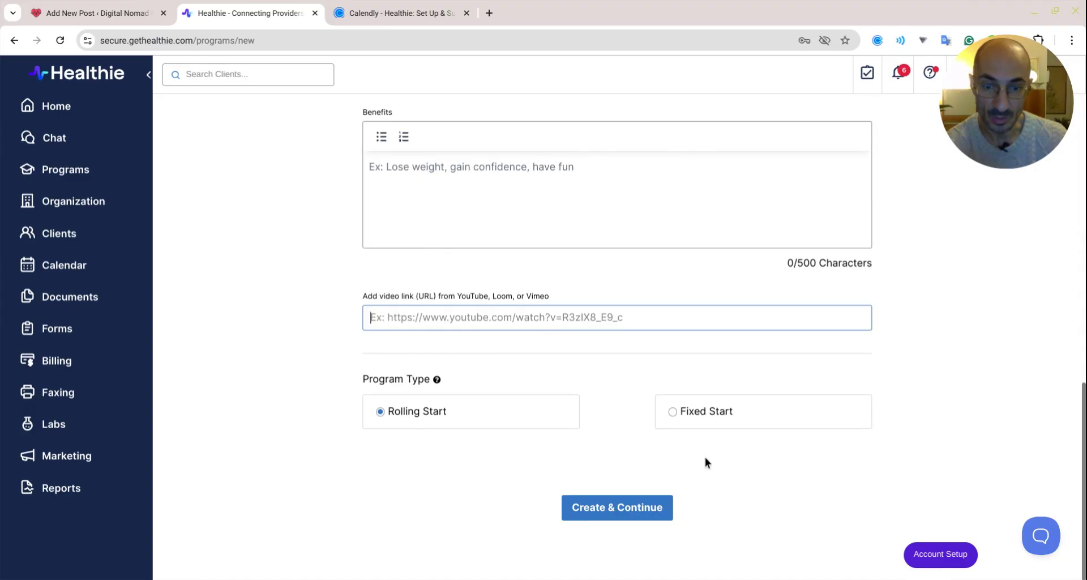
{"action": "left_click", "coordinate": [705, 421]}
{"action": "scroll", "coordinate": [652, 508], "scroll_direction": "down", "scroll_amount": 1}
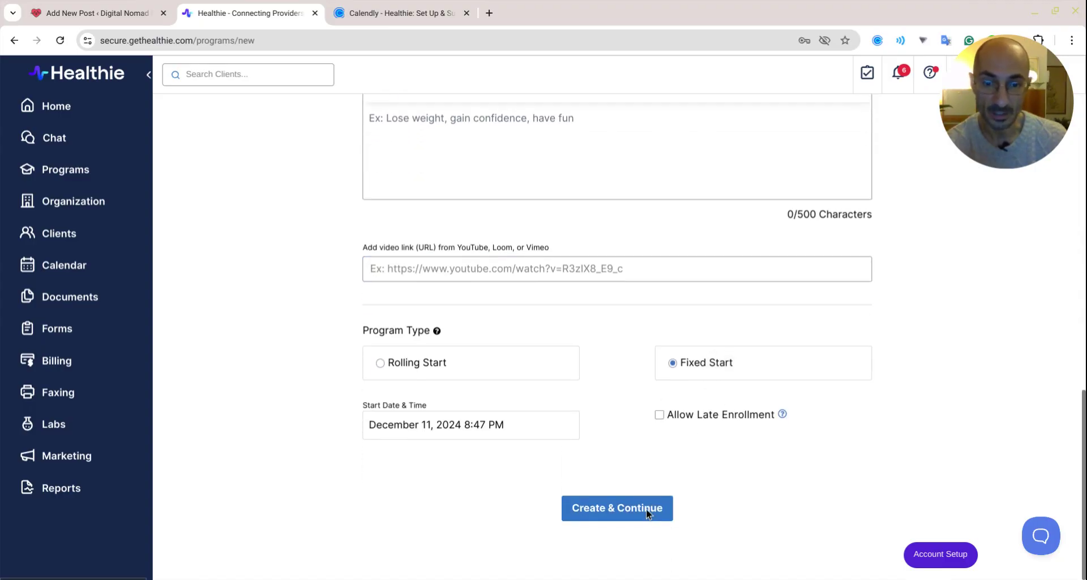
{"action": "left_click", "coordinate": [647, 508]}
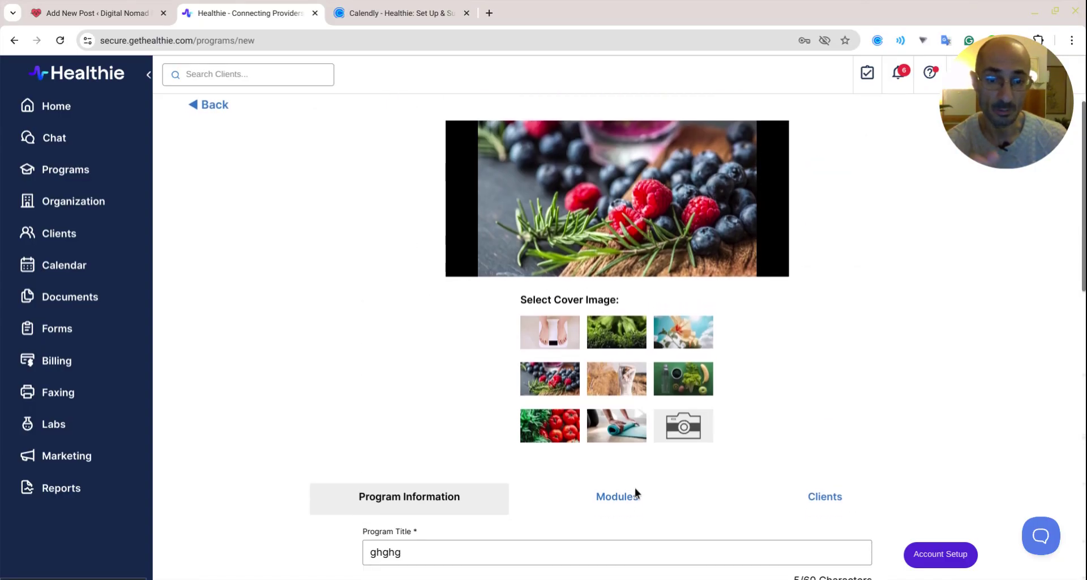
{"action": "left_click_drag", "start_coordinate": [1018, 140], "coordinate": [1027, 301]}
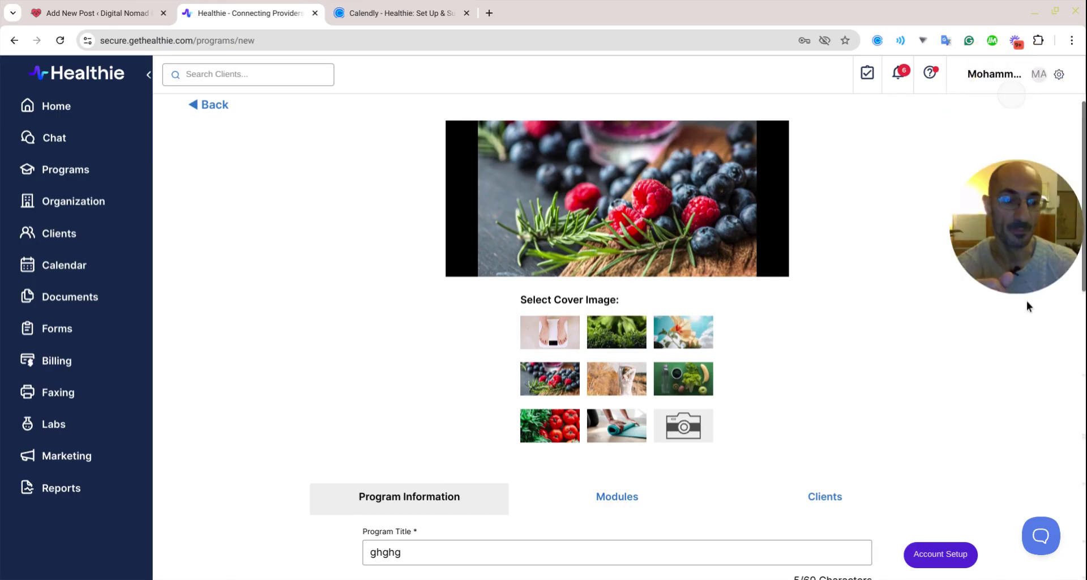
{"action": "left_click", "coordinate": [84, 204]}
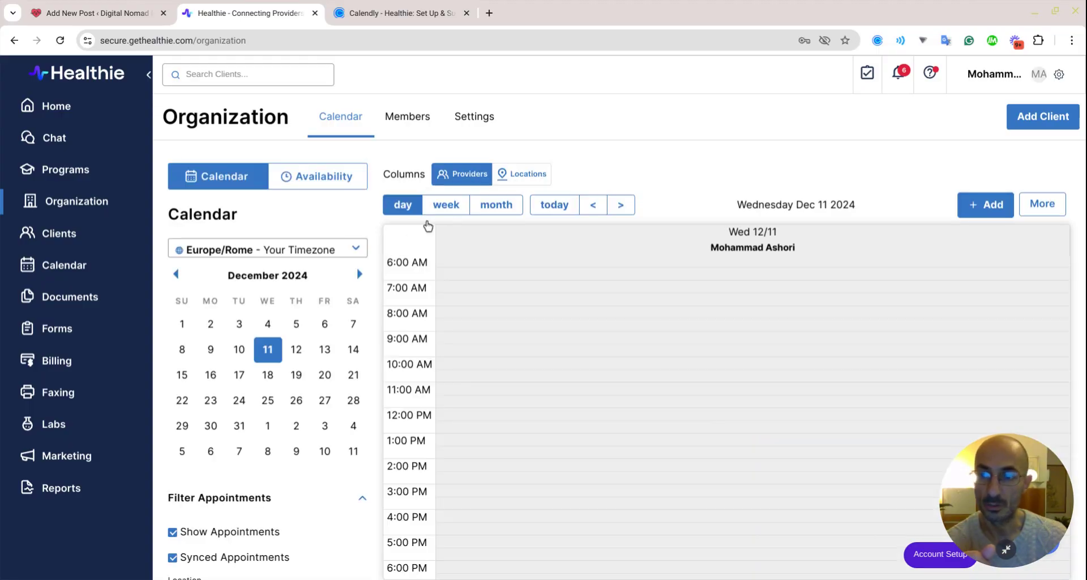
{"action": "left_click", "coordinate": [94, 218]}
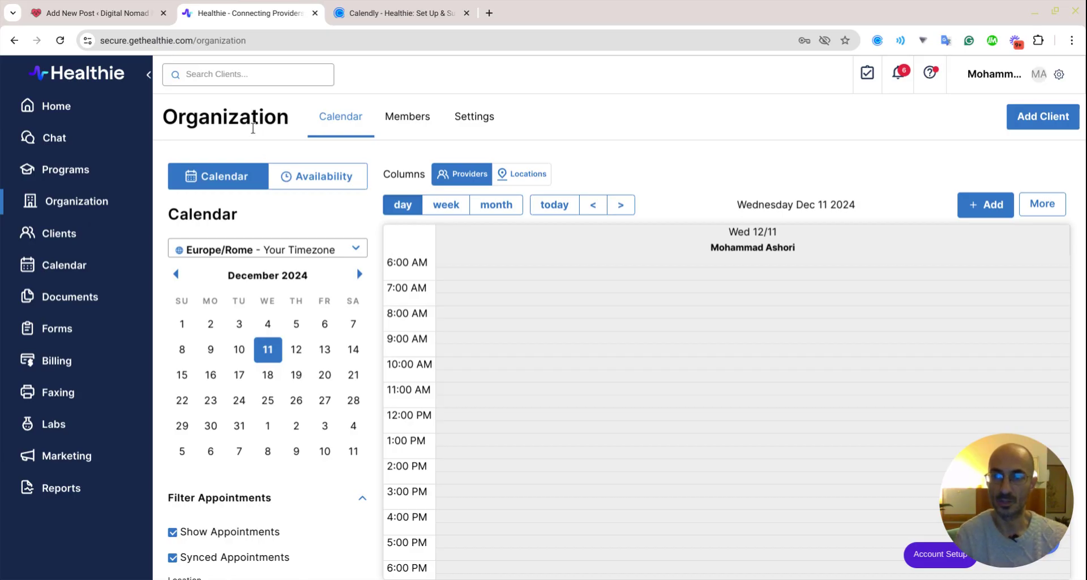
{"action": "scroll", "coordinate": [650, 268], "scroll_direction": "down", "scroll_amount": 5}
{"action": "scroll", "coordinate": [582, 374], "scroll_direction": "down", "scroll_amount": 1}
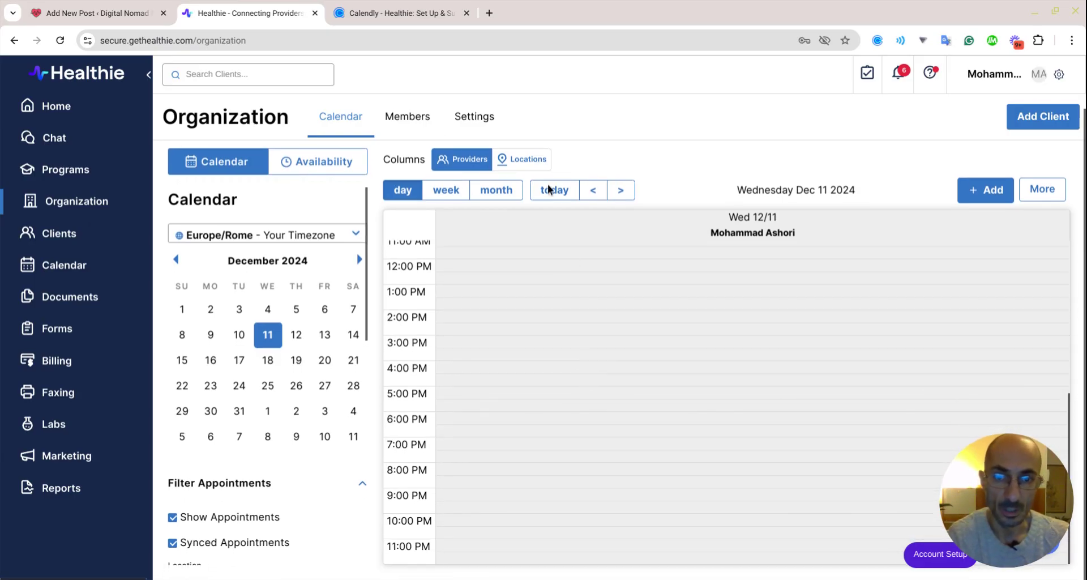
{"action": "left_click", "coordinate": [500, 342]}
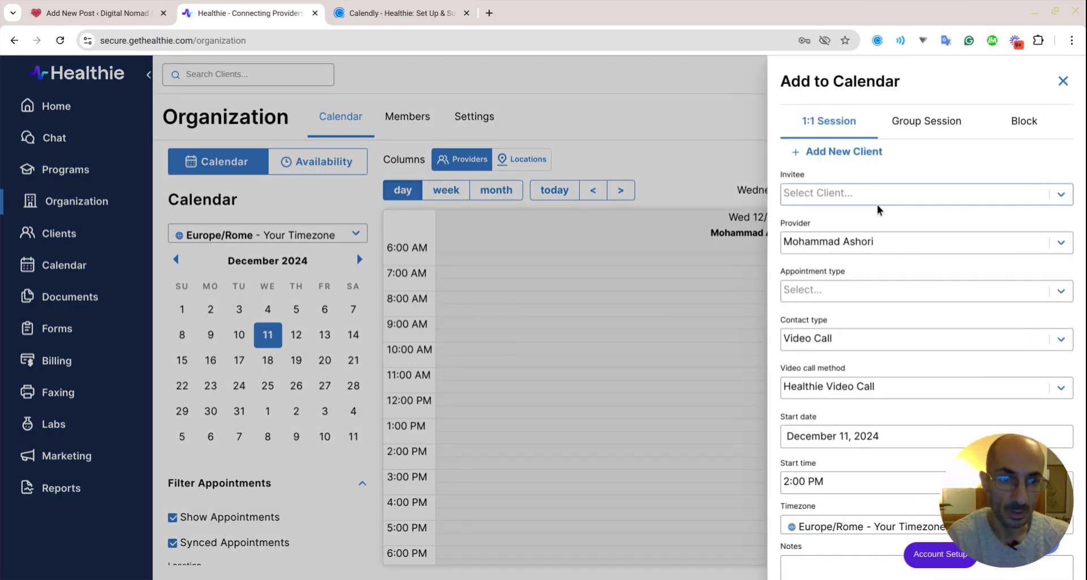
{"action": "scroll", "coordinate": [851, 321], "scroll_direction": "down", "scroll_amount": 2}
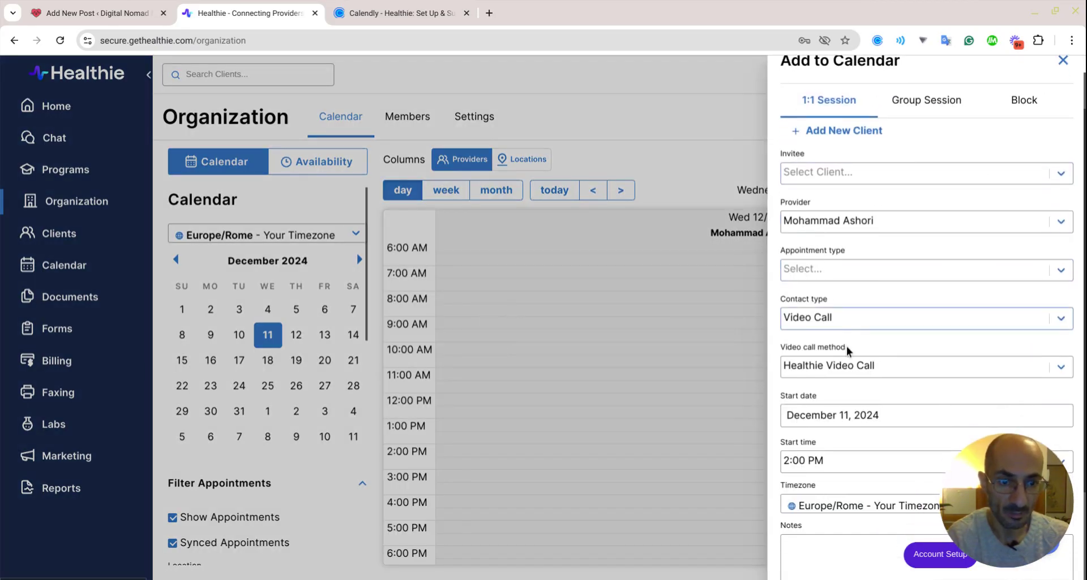
{"action": "scroll", "coordinate": [846, 340], "scroll_direction": "down", "scroll_amount": 2}
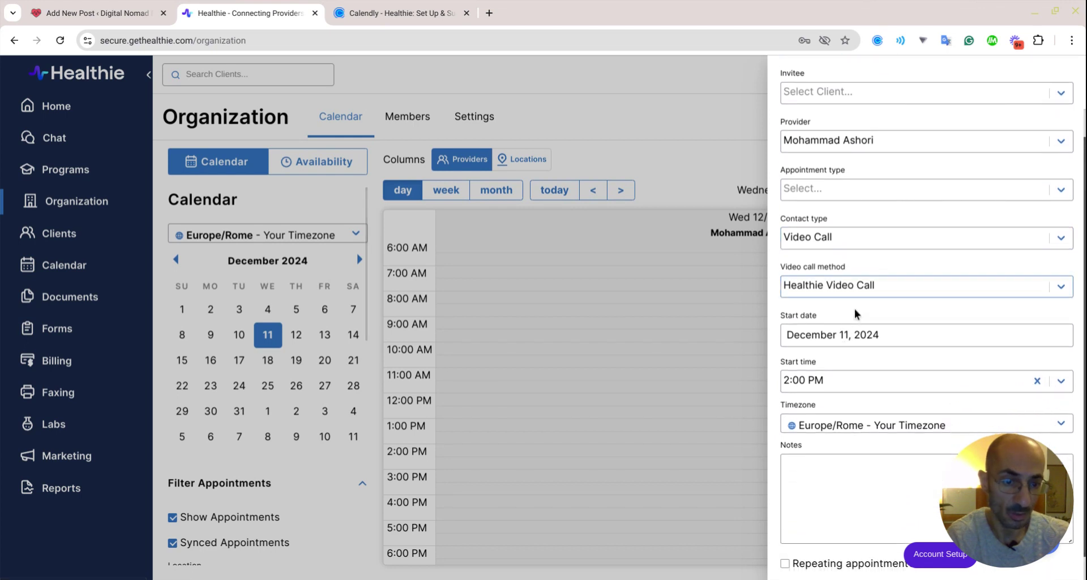
{"action": "scroll", "coordinate": [866, 346], "scroll_direction": "down", "scroll_amount": 1}
{"action": "left_click", "coordinate": [882, 399]}
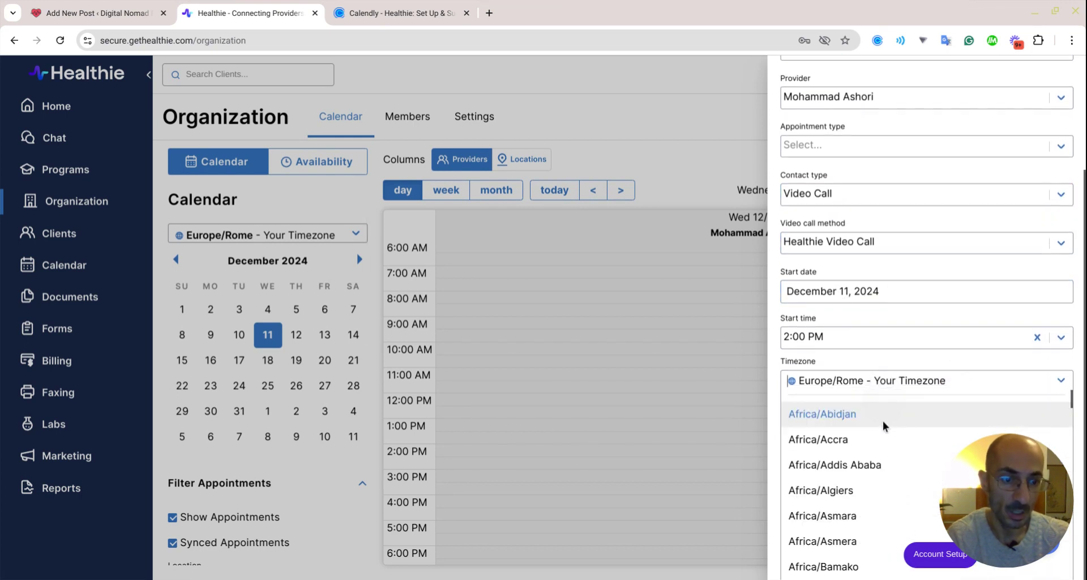
{"action": "left_click", "coordinate": [878, 377]}
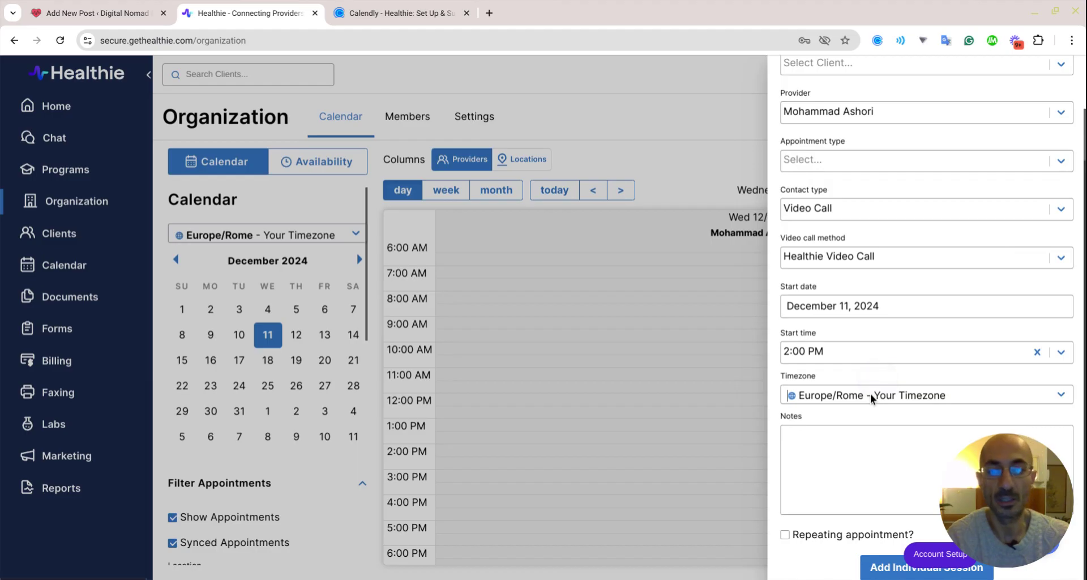
{"action": "scroll", "coordinate": [889, 351], "scroll_direction": "up", "scroll_amount": 5}
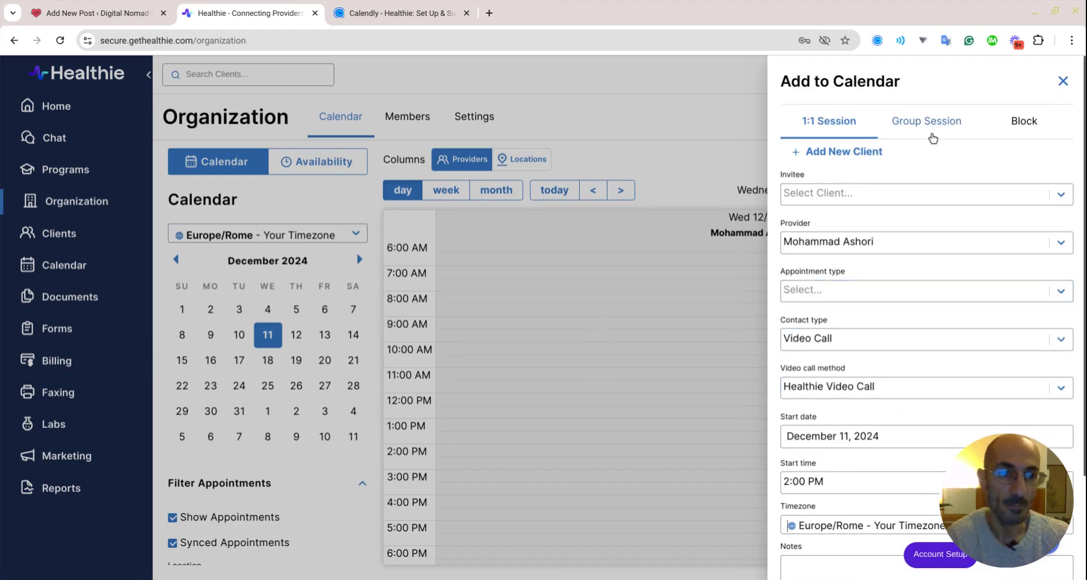
{"action": "left_click", "coordinate": [975, 122]}
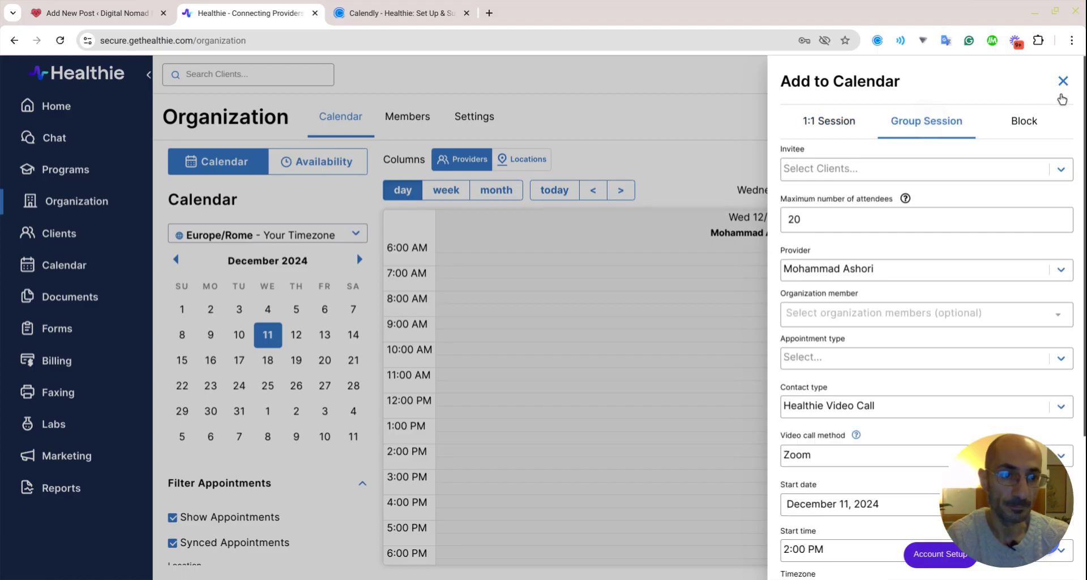
{"action": "left_click", "coordinate": [1063, 82]}
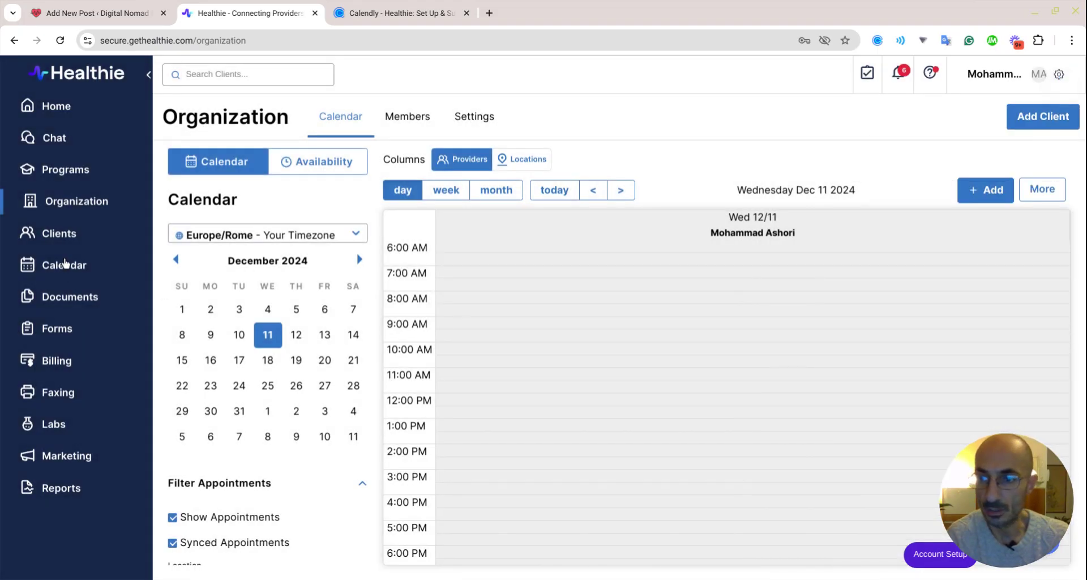
Step: Browse the Clients list and Archived Clients, ending on the empty Client Groups tab
{"action": "left_click", "coordinate": [57, 242]}
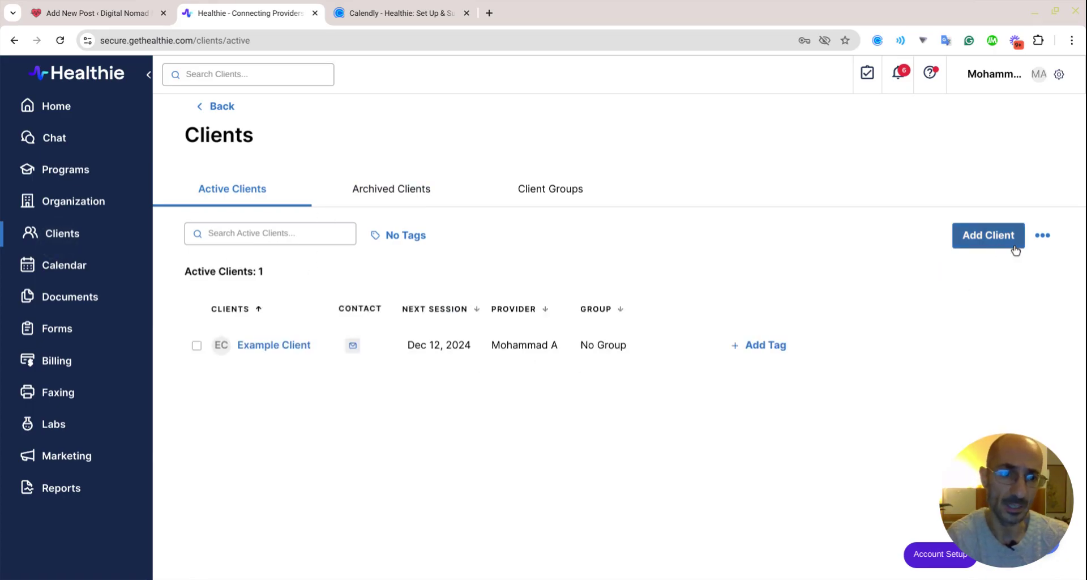
{"action": "mouse_move", "coordinate": [1031, 249]}
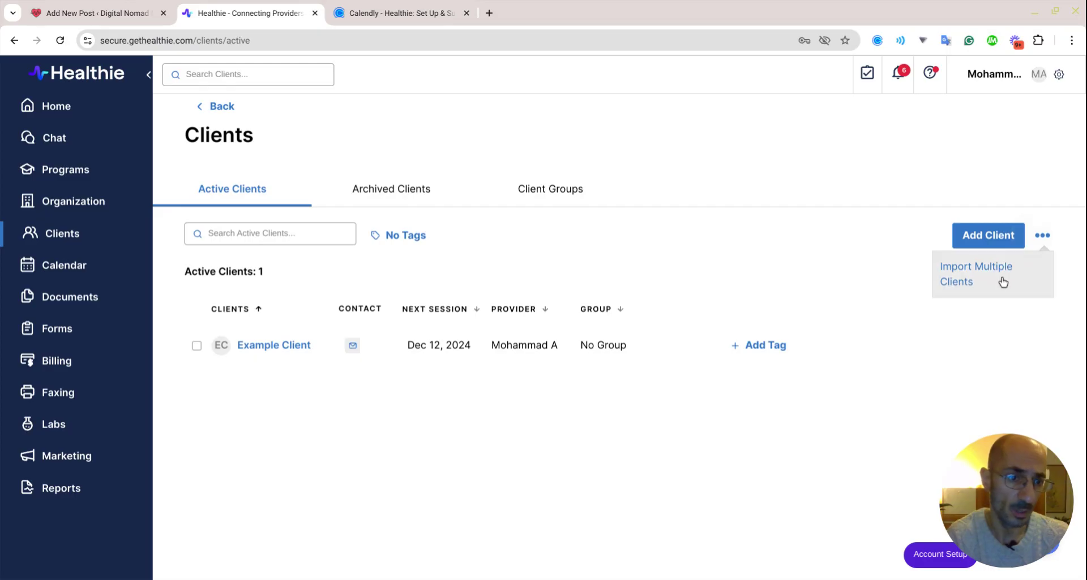
{"action": "left_click", "coordinate": [416, 193]}
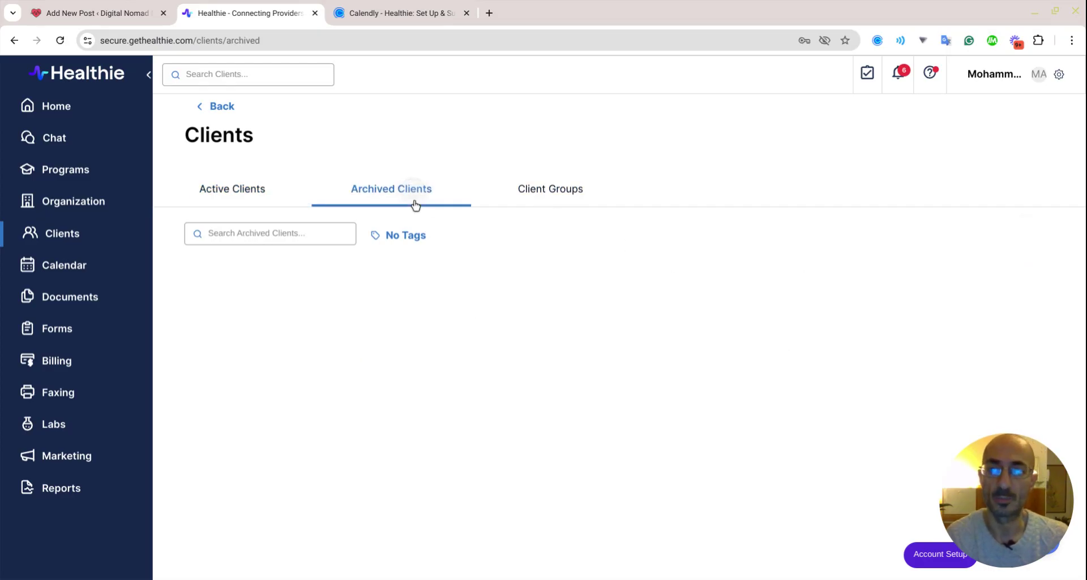
{"action": "left_click", "coordinate": [529, 198]}
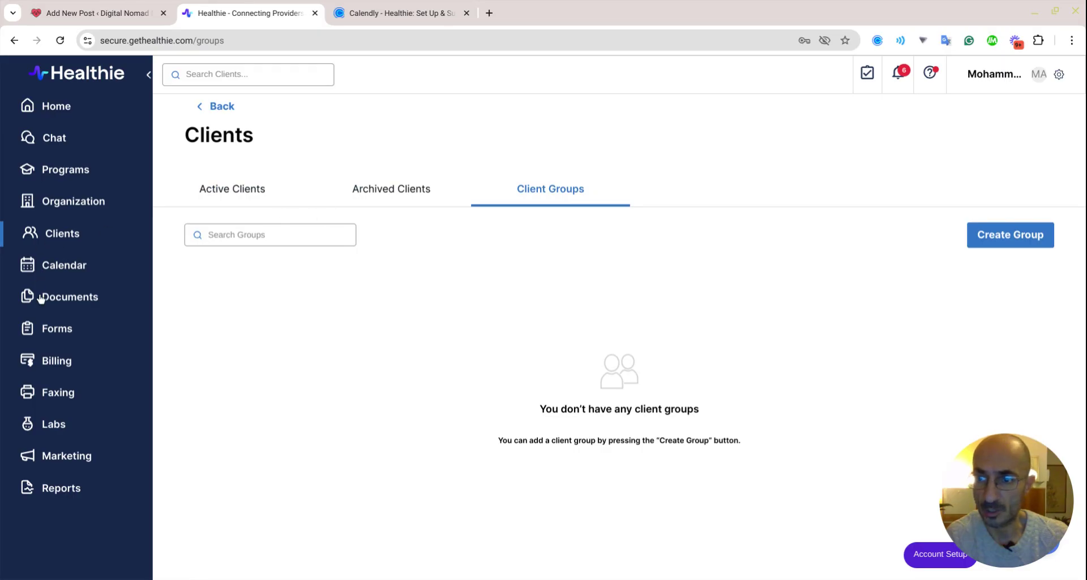
Step: Scroll through the week's appointment calendar and filters, then open the empty Documents page
{"action": "left_click", "coordinate": [64, 265]}
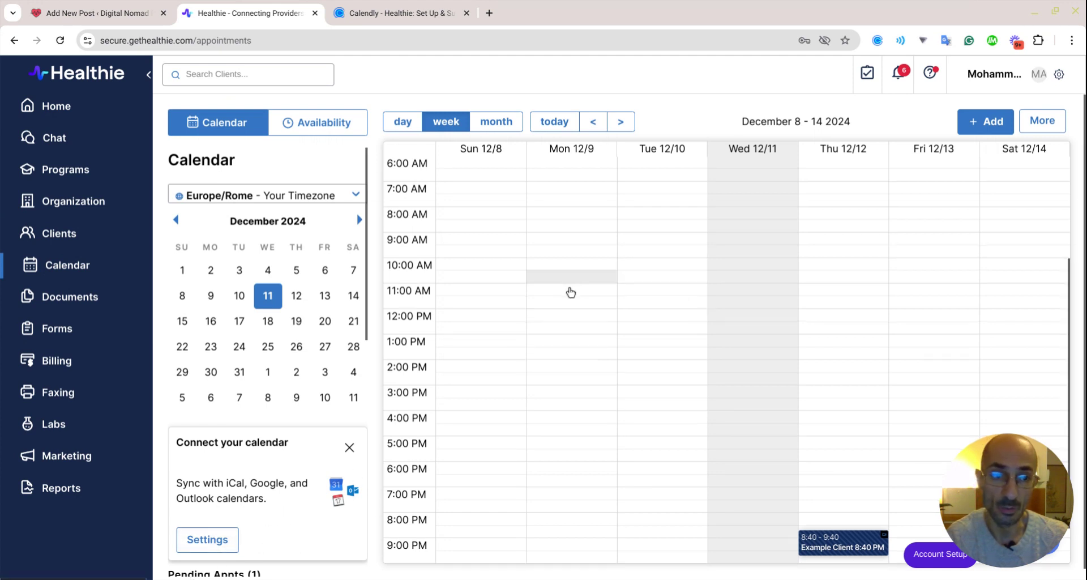
{"action": "scroll", "coordinate": [570, 294], "scroll_direction": "down", "scroll_amount": 3}
{"action": "scroll", "coordinate": [214, 407], "scroll_direction": "down", "scroll_amount": 3}
{"action": "scroll", "coordinate": [219, 433], "scroll_direction": "down", "scroll_amount": 3}
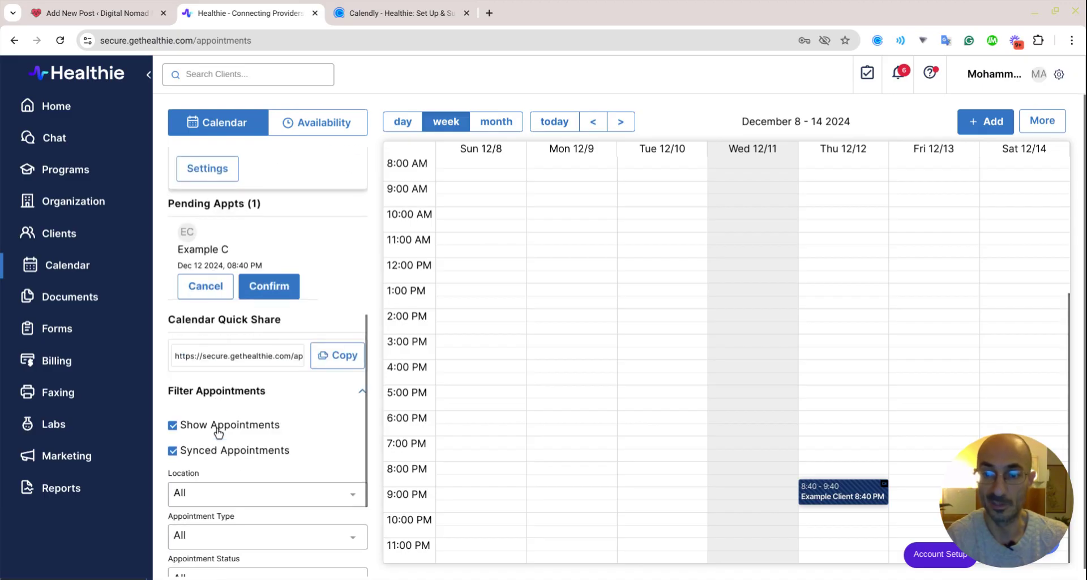
{"action": "scroll", "coordinate": [218, 434], "scroll_direction": "down", "scroll_amount": 3}
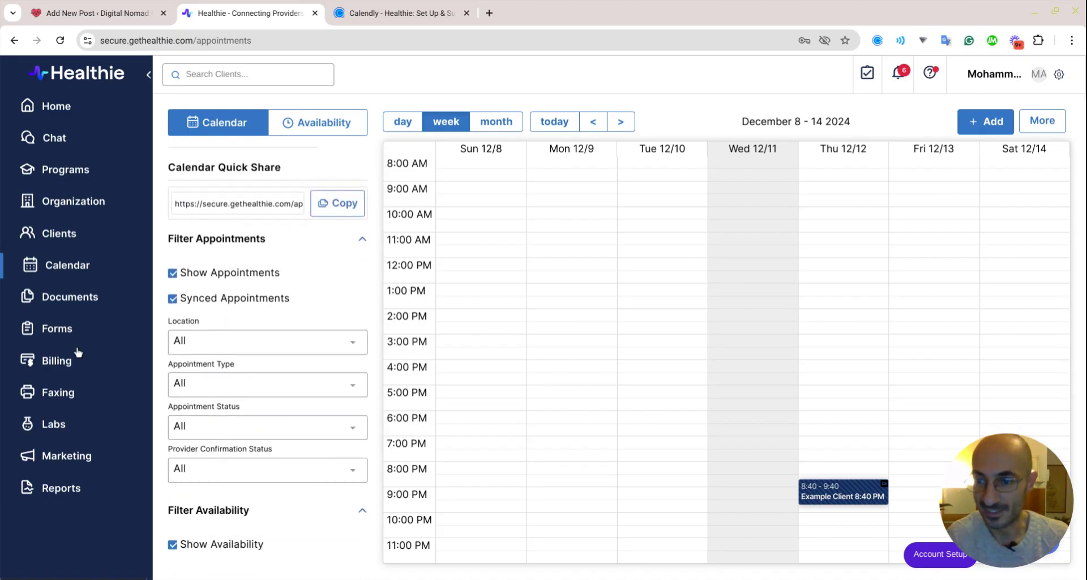
{"action": "left_click", "coordinate": [78, 331]}
{"action": "left_click", "coordinate": [80, 313]}
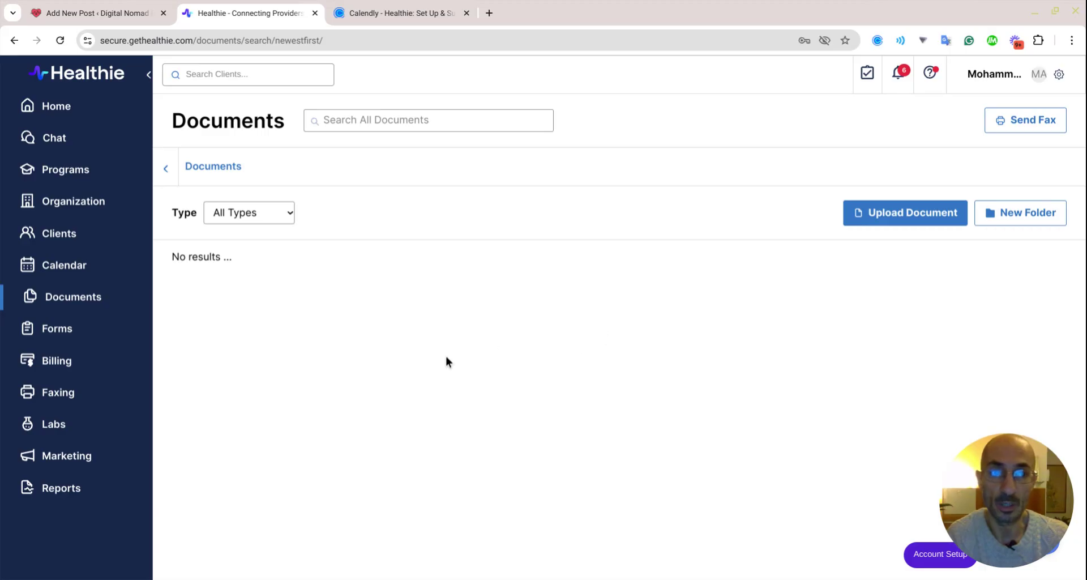
Step: In the Forms library, open the Account Setup checklist and dismiss it
{"action": "left_click", "coordinate": [73, 331]}
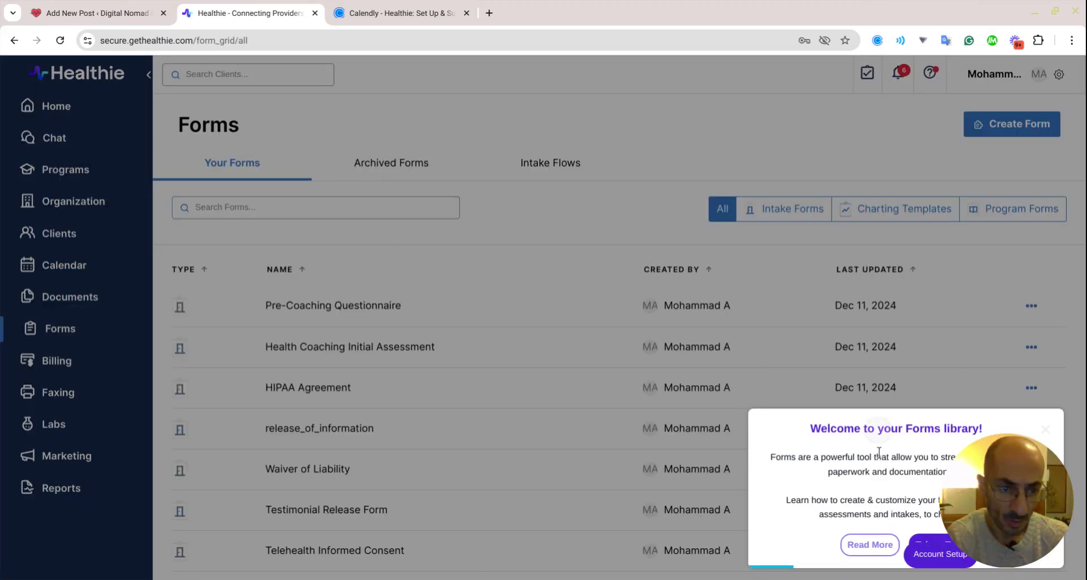
{"action": "left_click_drag", "start_coordinate": [990, 534], "coordinate": [990, 101]}
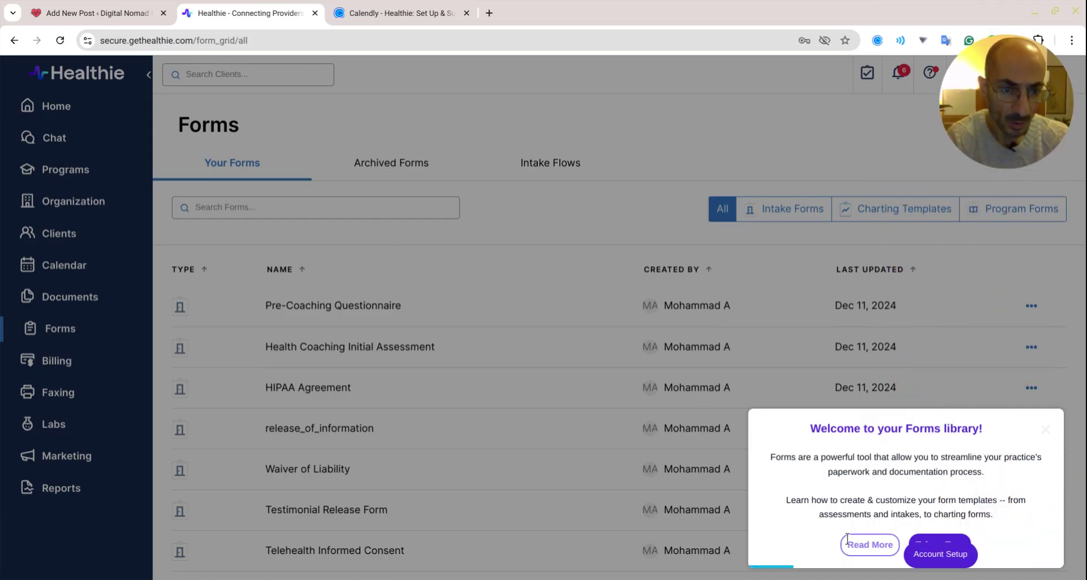
{"action": "left_click", "coordinate": [940, 552]}
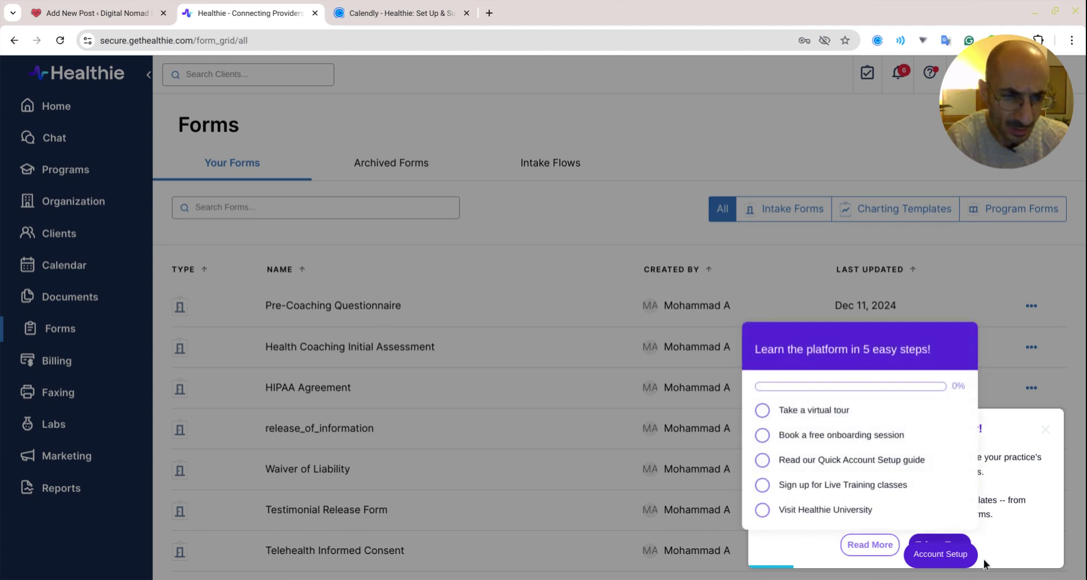
{"action": "left_click", "coordinate": [1020, 564]}
{"action": "left_click", "coordinate": [967, 568]}
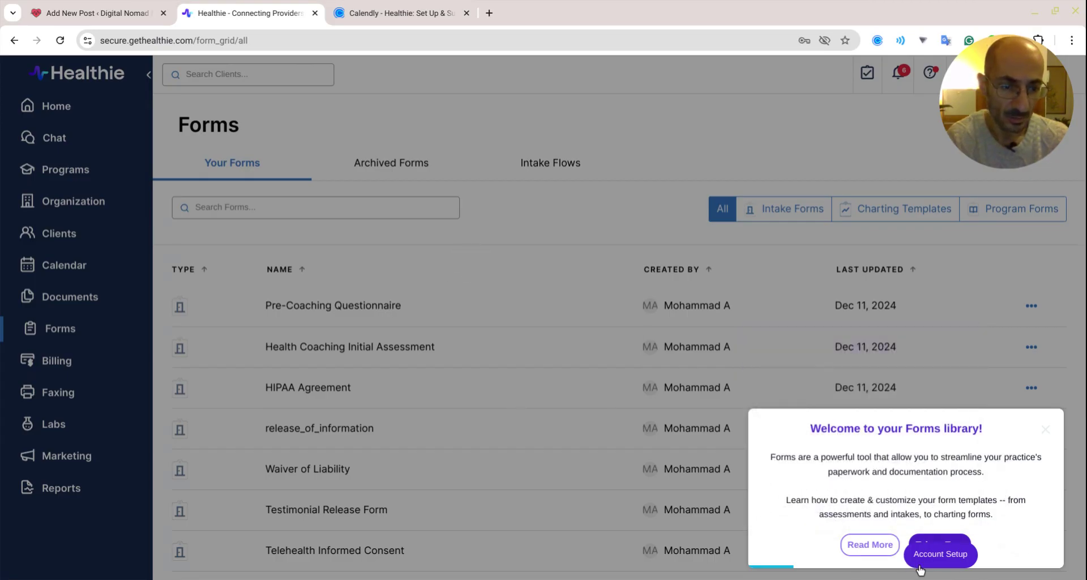
Step: Step through the guided forms tour to its end, then return to Your Forms
{"action": "left_click", "coordinate": [918, 565]}
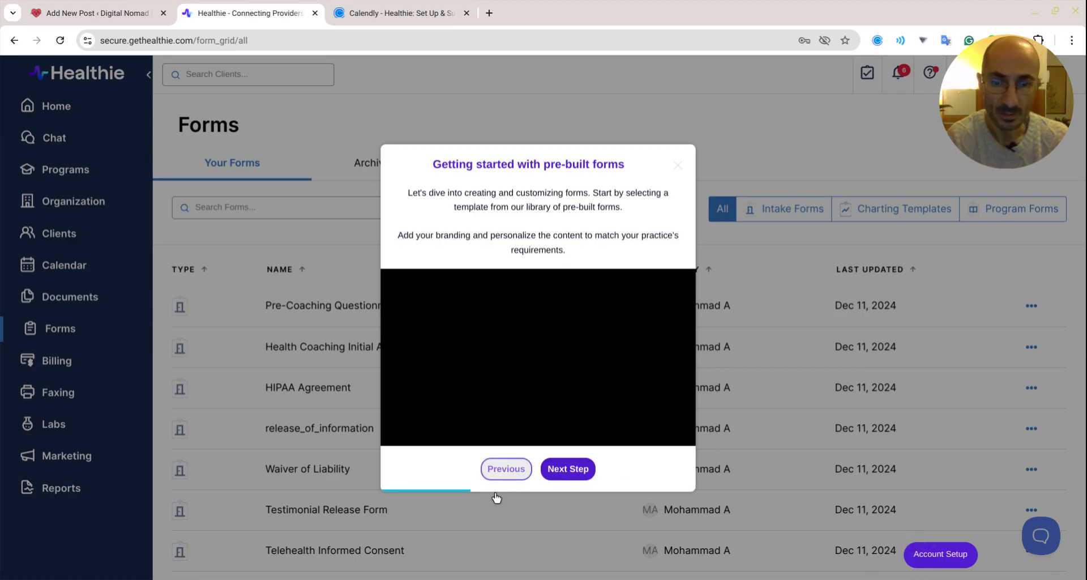
{"action": "left_click", "coordinate": [560, 468]}
{"action": "left_click", "coordinate": [563, 468]}
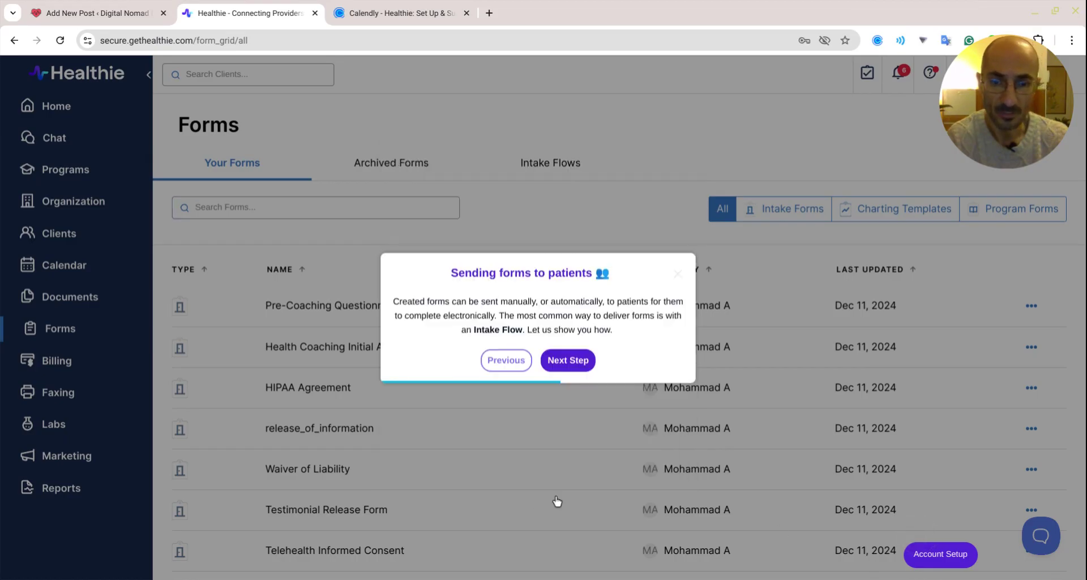
{"action": "left_click", "coordinate": [570, 367]}
{"action": "left_click", "coordinate": [570, 378]}
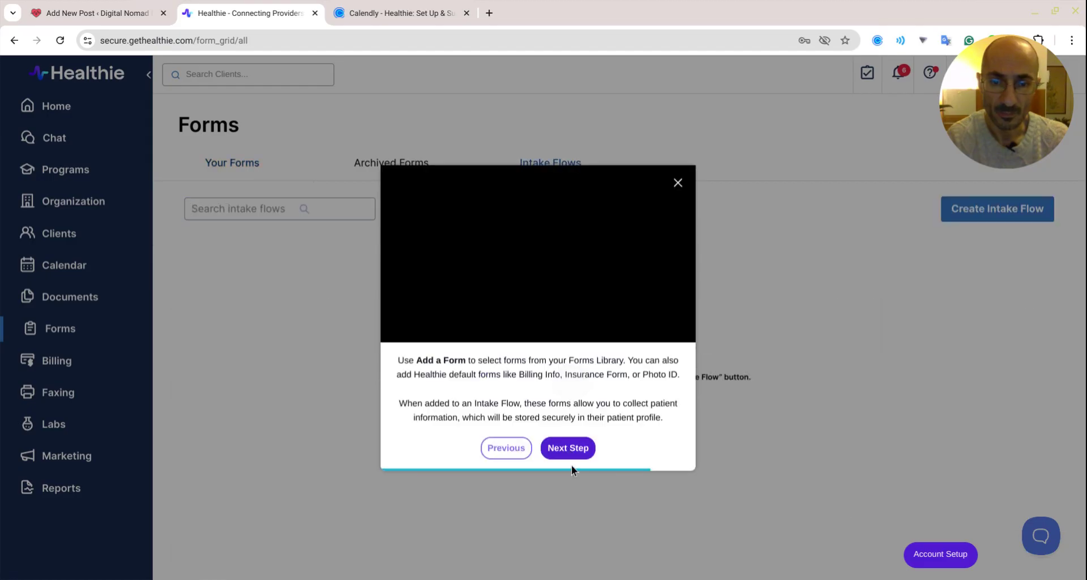
{"action": "left_click", "coordinate": [677, 182]}
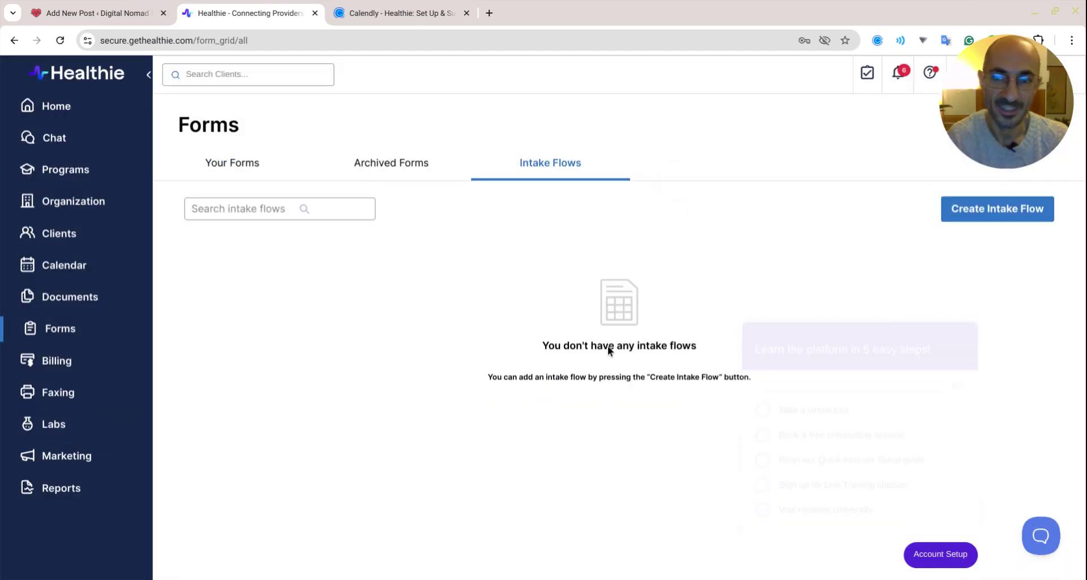
{"action": "left_click", "coordinate": [267, 170]}
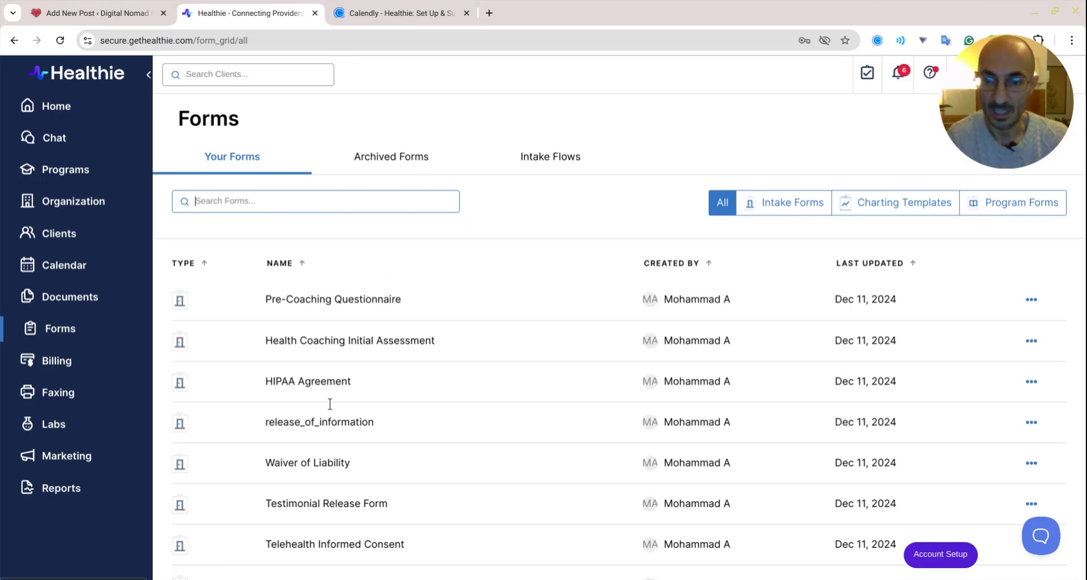
Step: Open the HIPAA Agreement template in the form builder and read through its privacy notice
{"action": "left_click", "coordinate": [351, 409]}
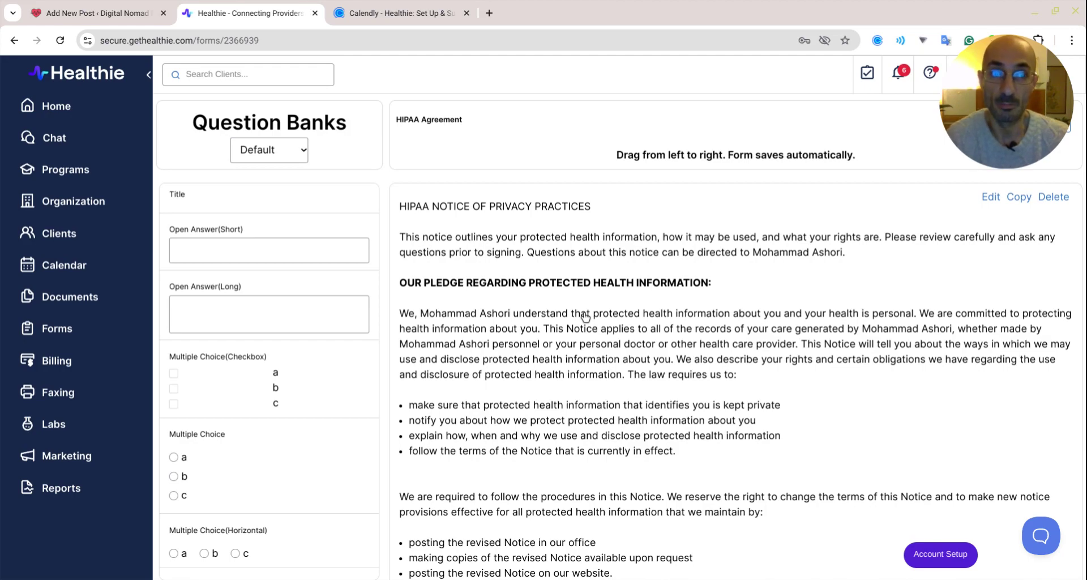
{"action": "scroll", "coordinate": [585, 316], "scroll_direction": "down", "scroll_amount": 10}
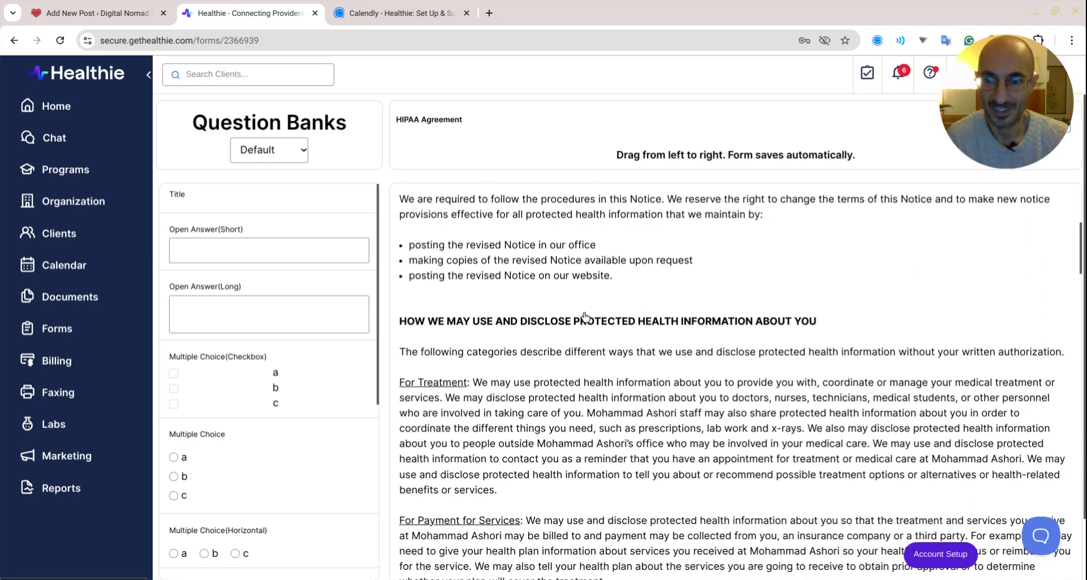
{"action": "scroll", "coordinate": [585, 316], "scroll_direction": "down", "scroll_amount": 15}
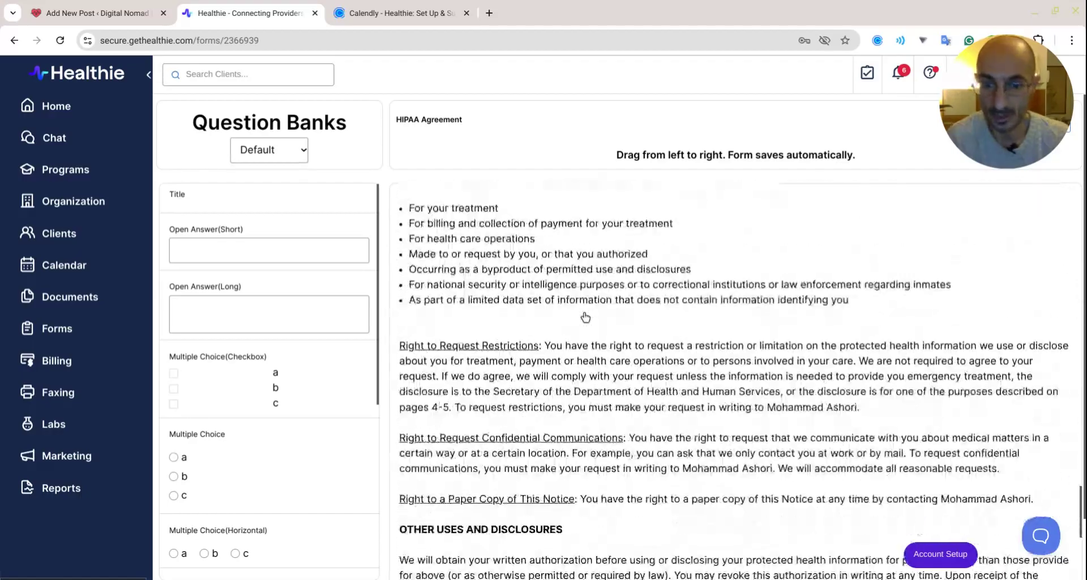
{"action": "scroll", "coordinate": [589, 339], "scroll_direction": "up", "scroll_amount": 15}
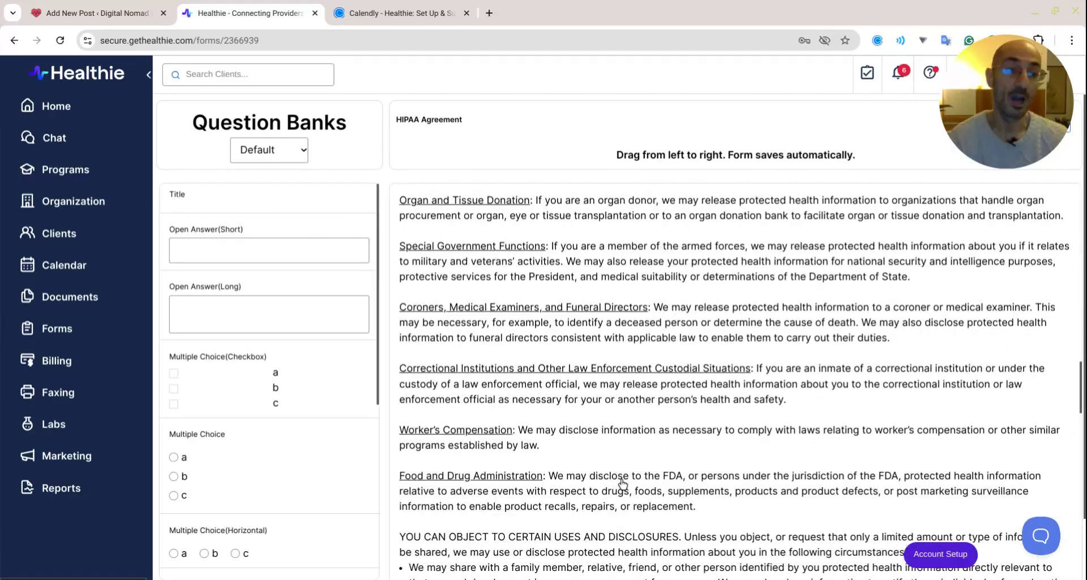
{"action": "scroll", "coordinate": [623, 483], "scroll_direction": "up", "scroll_amount": 4}
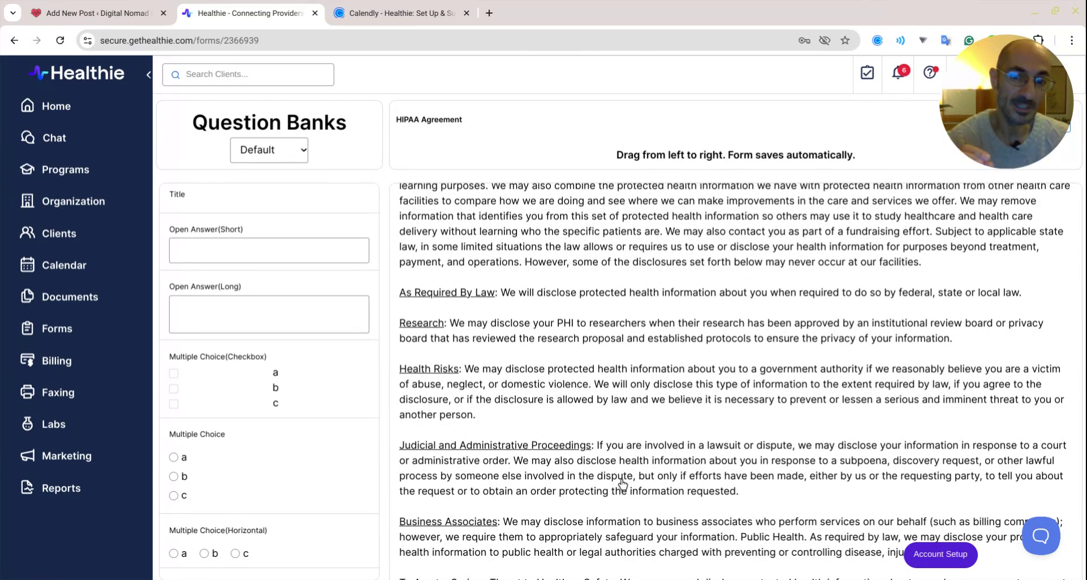
{"action": "scroll", "coordinate": [623, 483], "scroll_direction": "up", "scroll_amount": 10}
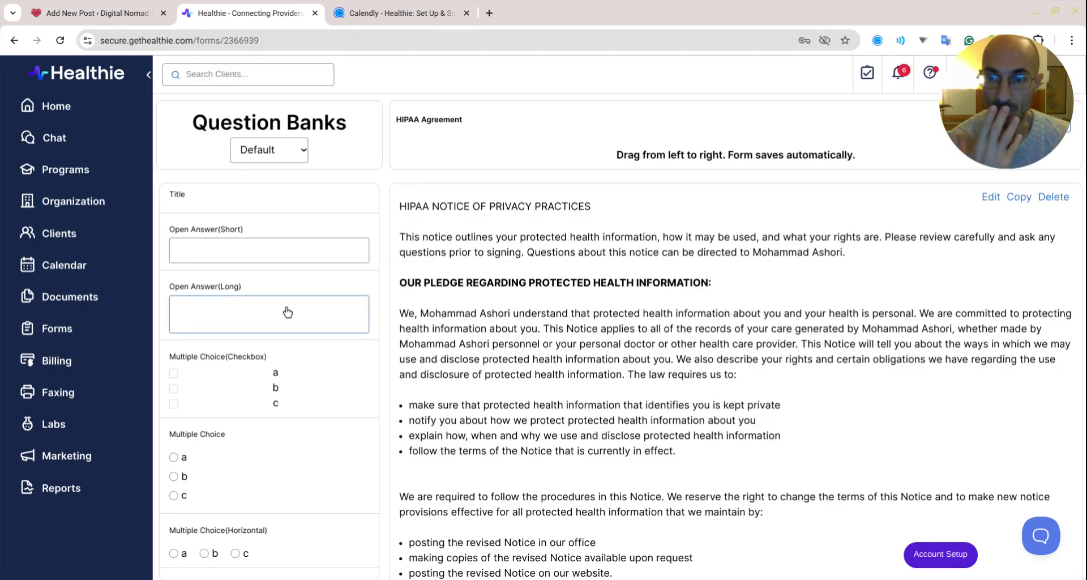
{"action": "scroll", "coordinate": [242, 273], "scroll_direction": "down", "scroll_amount": 5}
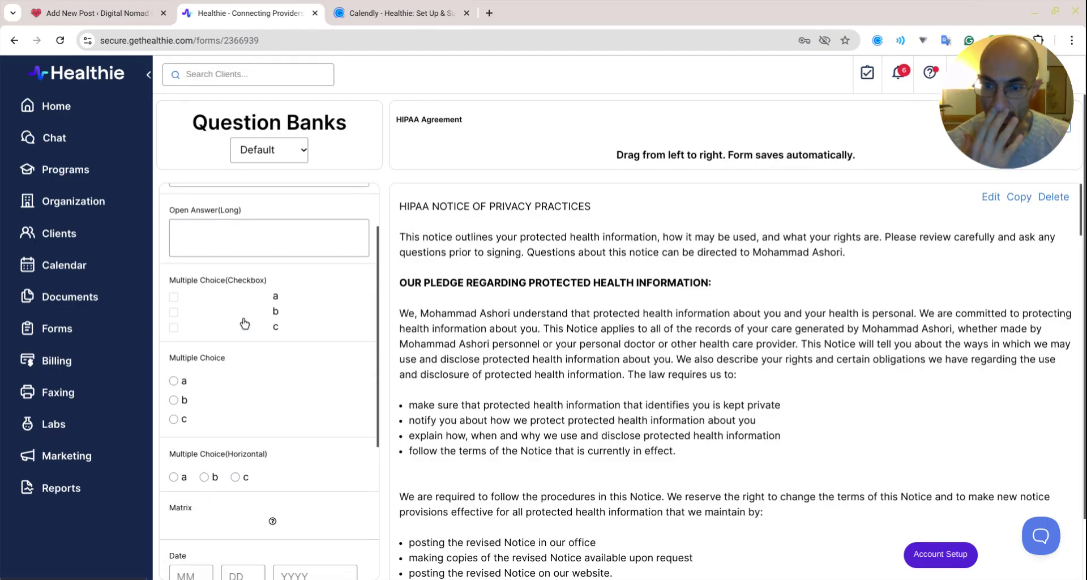
{"action": "scroll", "coordinate": [642, 328], "scroll_direction": "down", "scroll_amount": 10}
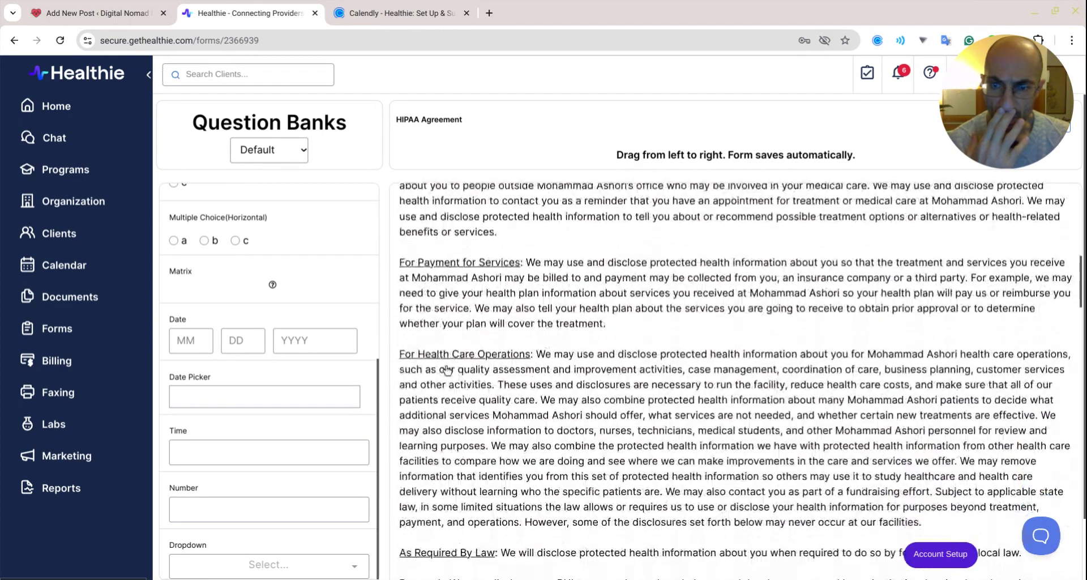
{"action": "scroll", "coordinate": [335, 371], "scroll_direction": "up", "scroll_amount": 6}
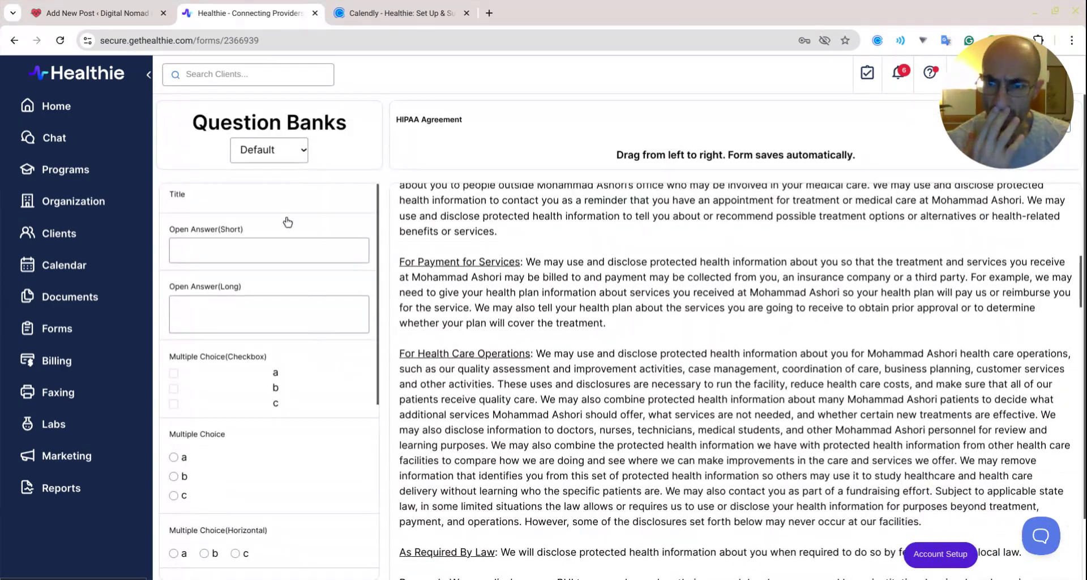
{"action": "scroll", "coordinate": [760, 308], "scroll_direction": "up", "scroll_amount": 4}
{"action": "scroll", "coordinate": [761, 313], "scroll_direction": "down", "scroll_amount": 15}
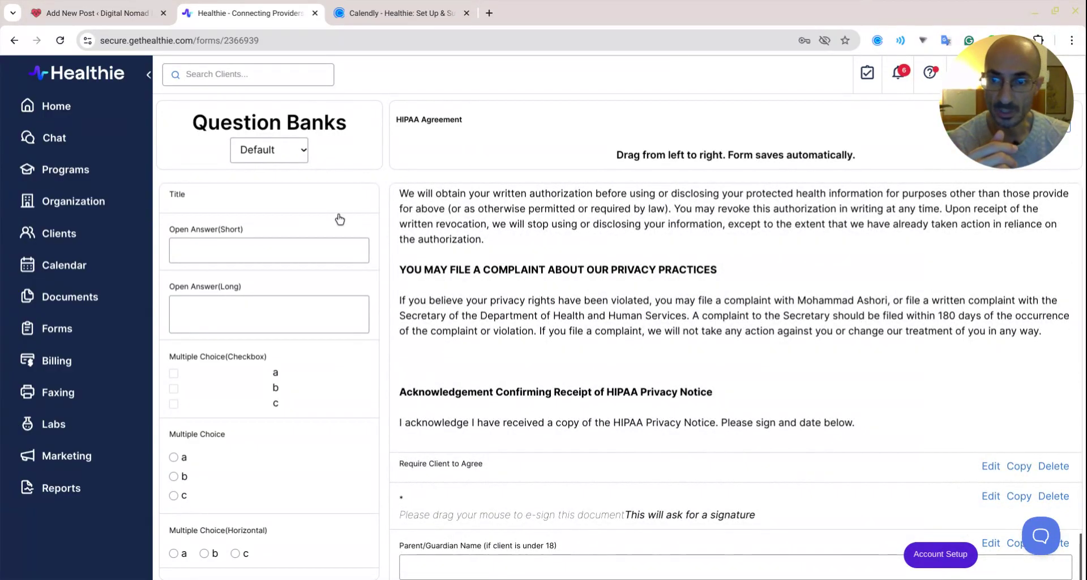
{"action": "scroll", "coordinate": [649, 210], "scroll_direction": "up", "scroll_amount": 15}
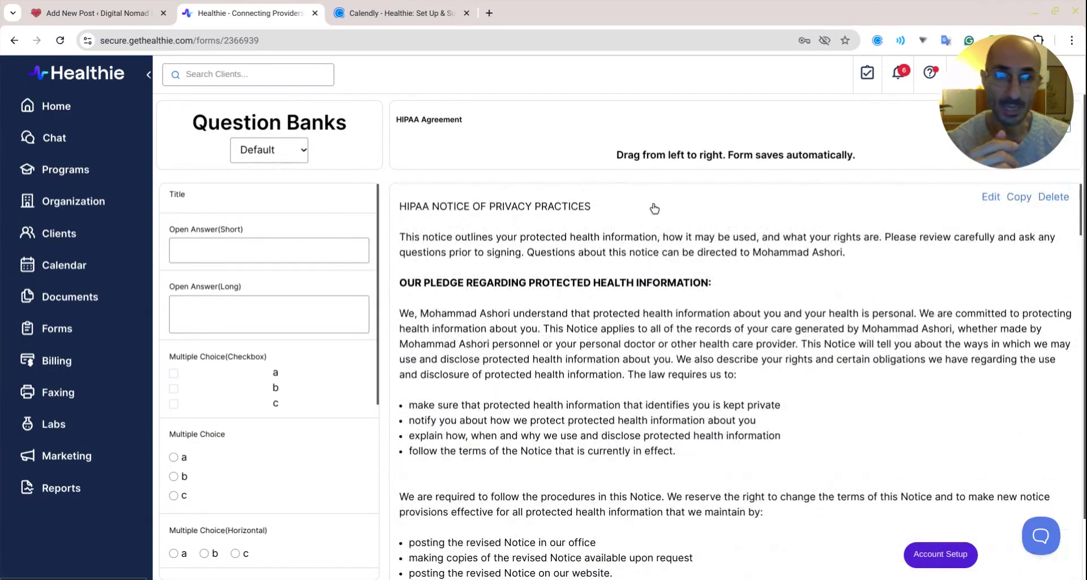
Step: Go back to the Forms library and scroll down to the Treatment Plan, SOAP and Patient Discharge Note templates
{"action": "left_click", "coordinate": [57, 329]}
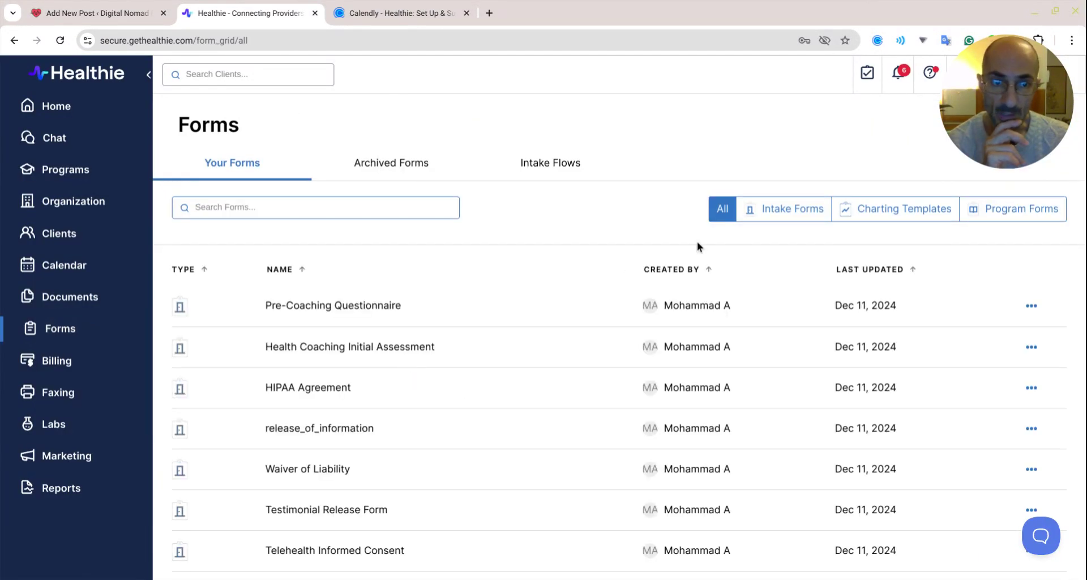
{"action": "scroll", "coordinate": [633, 419], "scroll_direction": "down", "scroll_amount": 5}
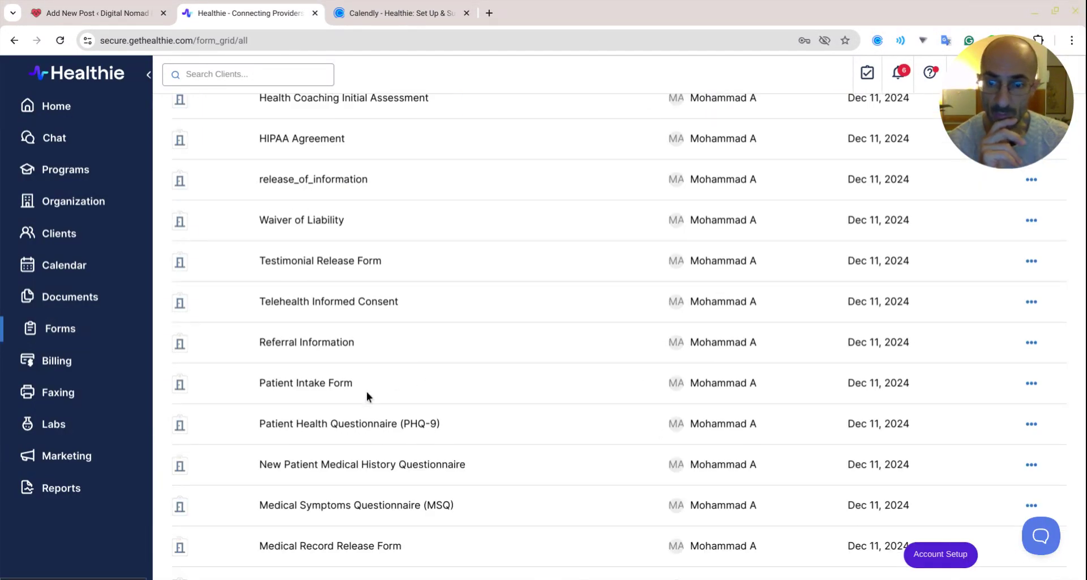
{"action": "scroll", "coordinate": [365, 392], "scroll_direction": "down", "scroll_amount": 8}
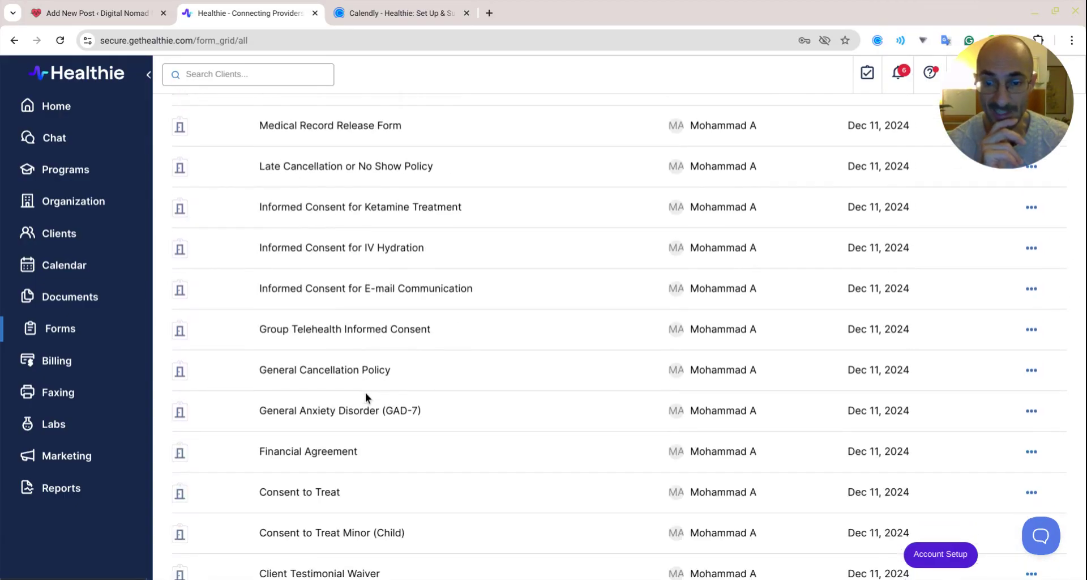
{"action": "scroll", "coordinate": [366, 393], "scroll_direction": "down", "scroll_amount": 6}
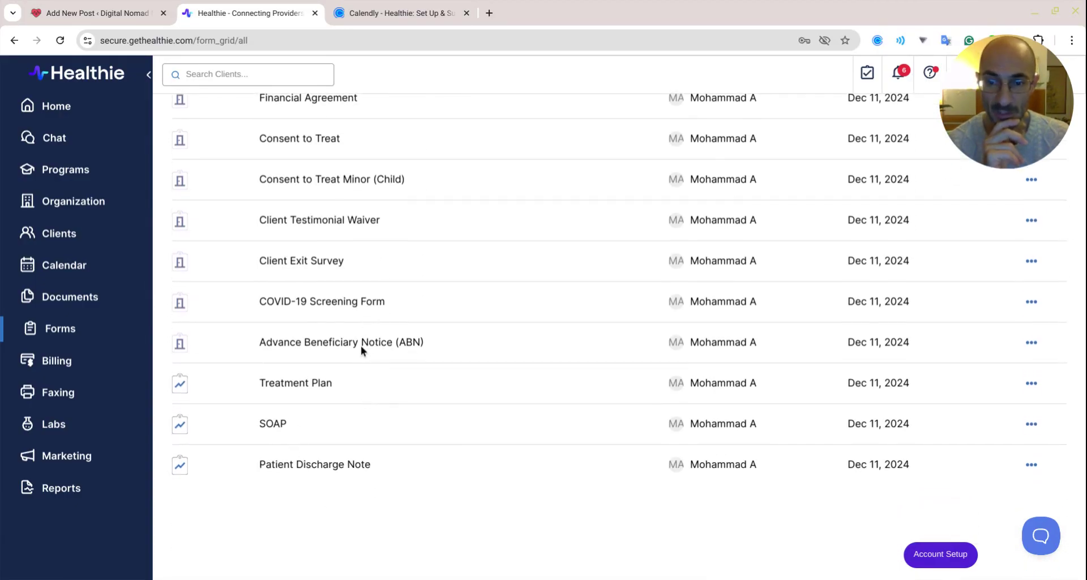
Step: Open the SOAP template to review its Subjective, Objective, Assessment and Plan fields, then expand Billing
{"action": "left_click", "coordinate": [266, 425]}
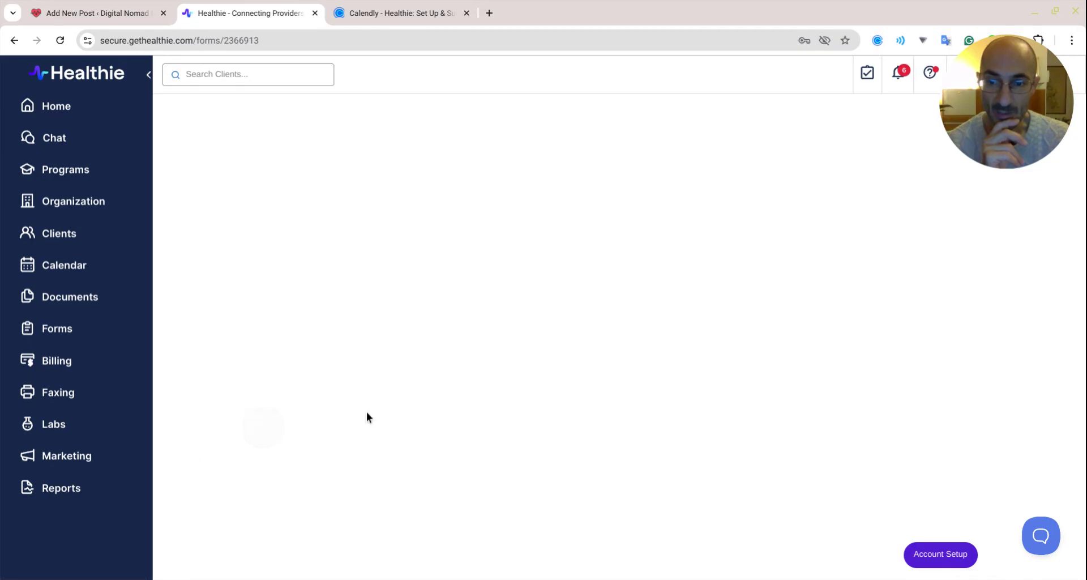
{"action": "scroll", "coordinate": [500, 330], "scroll_direction": "down", "scroll_amount": 1}
{"action": "scroll", "coordinate": [500, 330], "scroll_direction": "up", "scroll_amount": 1}
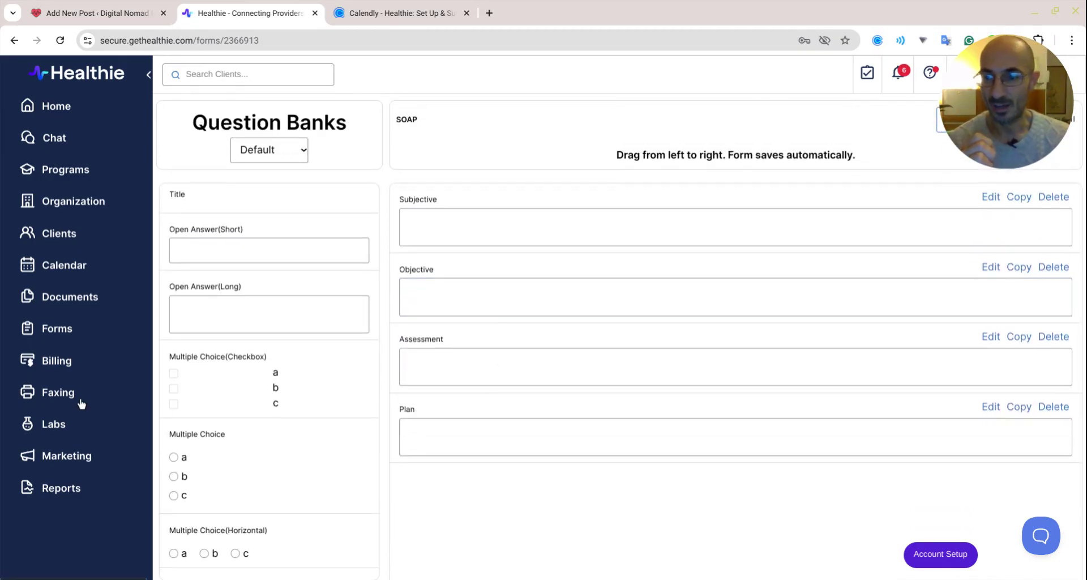
{"action": "left_click", "coordinate": [73, 363]}
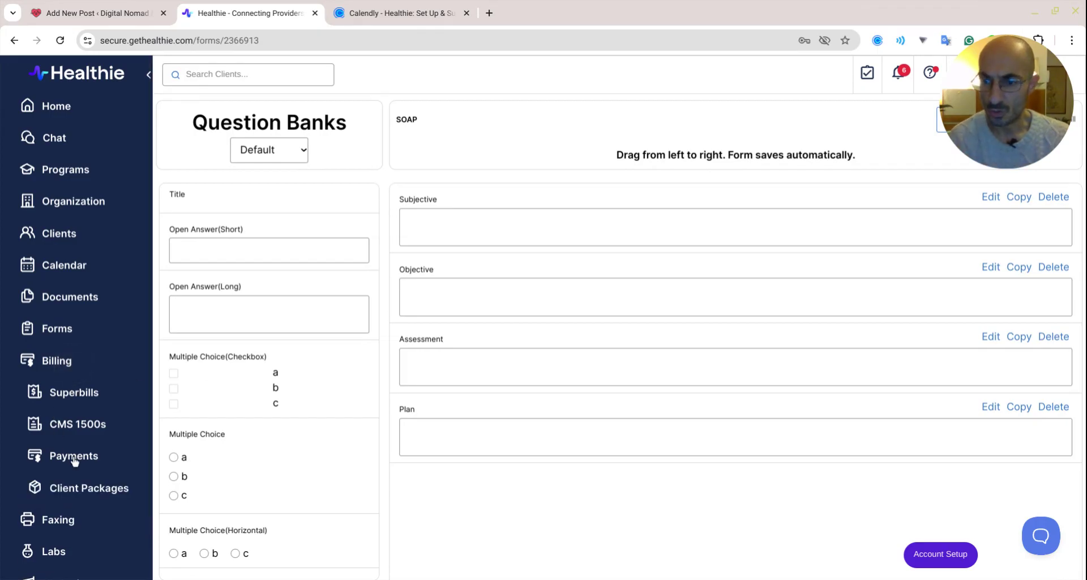
Step: Check the empty Superbills and CMS 1500s lists, then the Payments page with Stripe collection off
{"action": "left_click", "coordinate": [68, 392]}
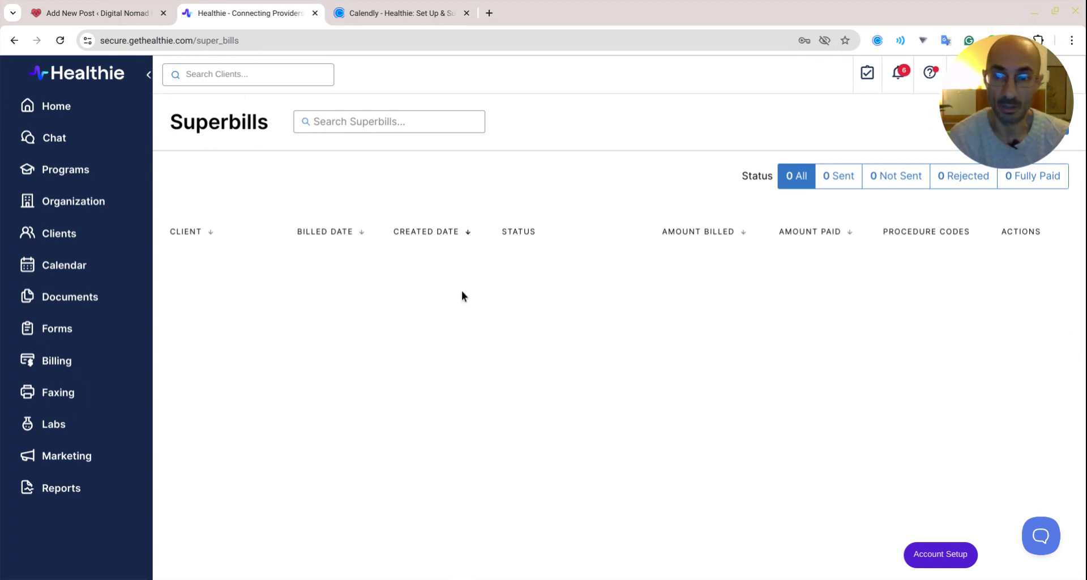
{"action": "left_click", "coordinate": [58, 360]}
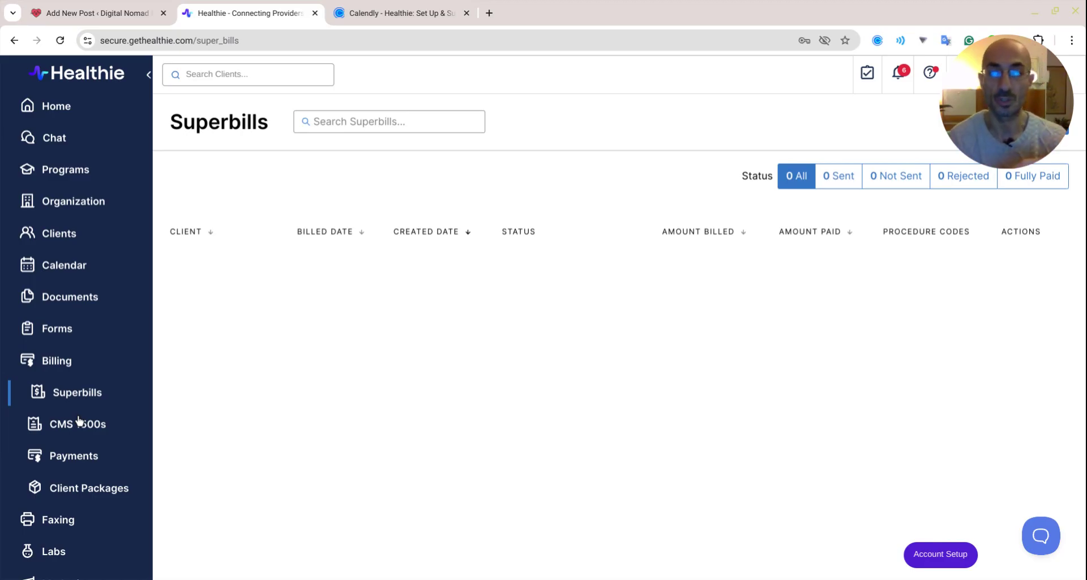
{"action": "left_click", "coordinate": [57, 423]}
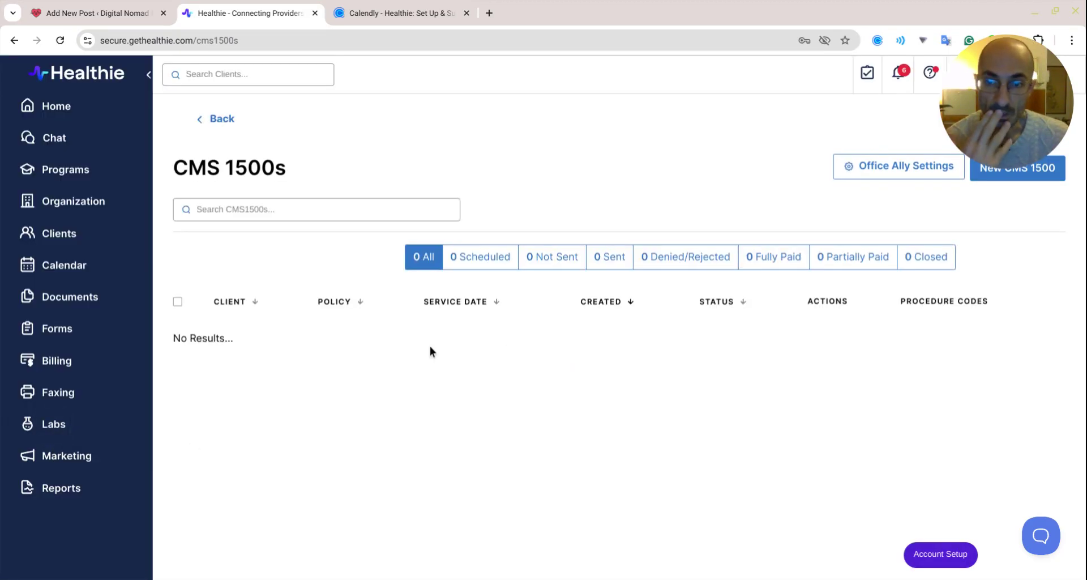
{"action": "left_click", "coordinate": [65, 362]}
{"action": "left_click", "coordinate": [91, 454]}
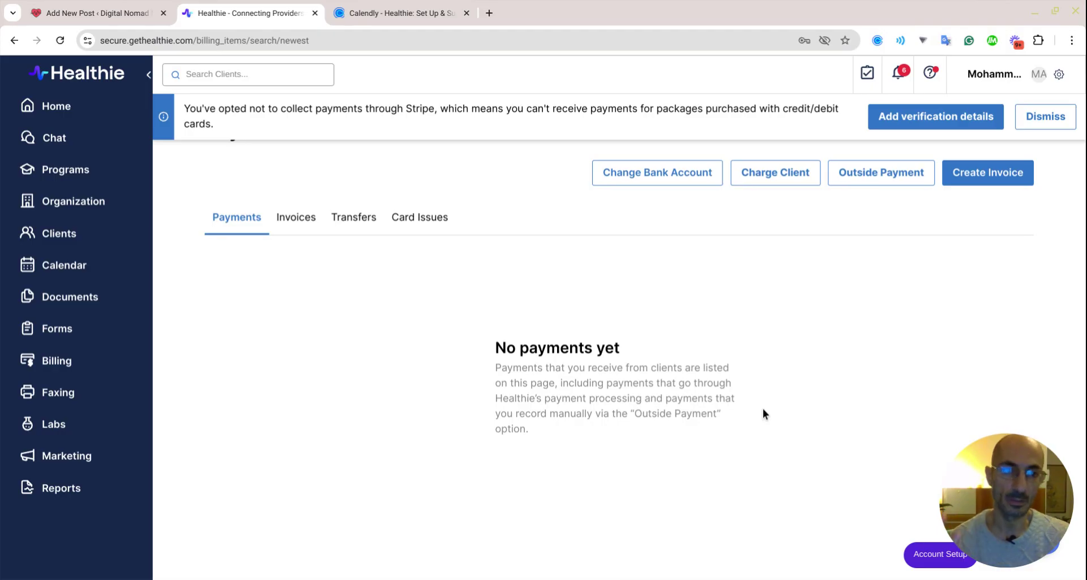
Step: Go to the Received Faxes page, which shows no inbound faxes during the free trial
{"action": "left_click", "coordinate": [57, 360]}
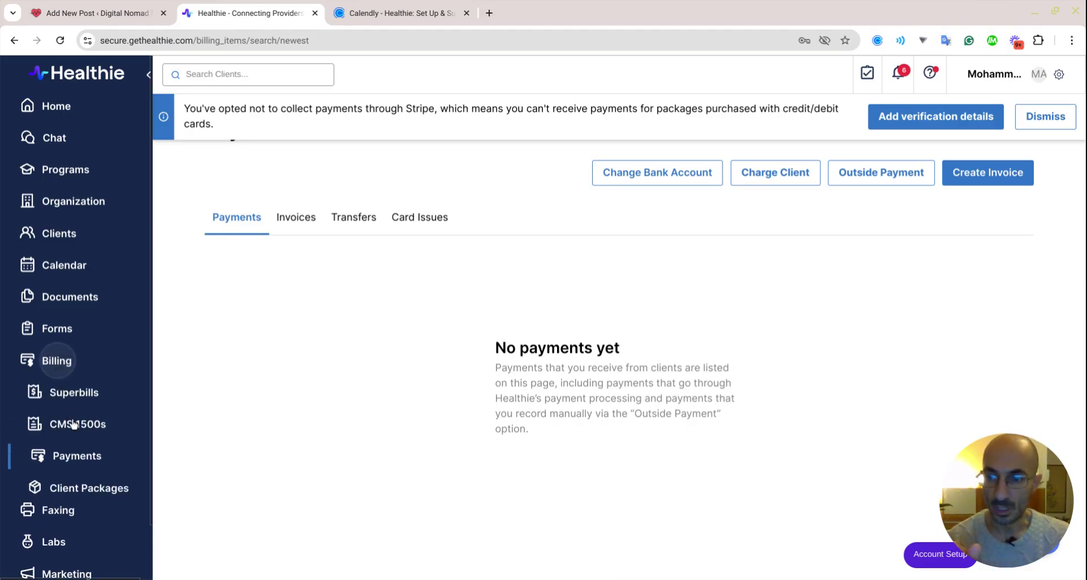
{"action": "left_click", "coordinate": [78, 486]}
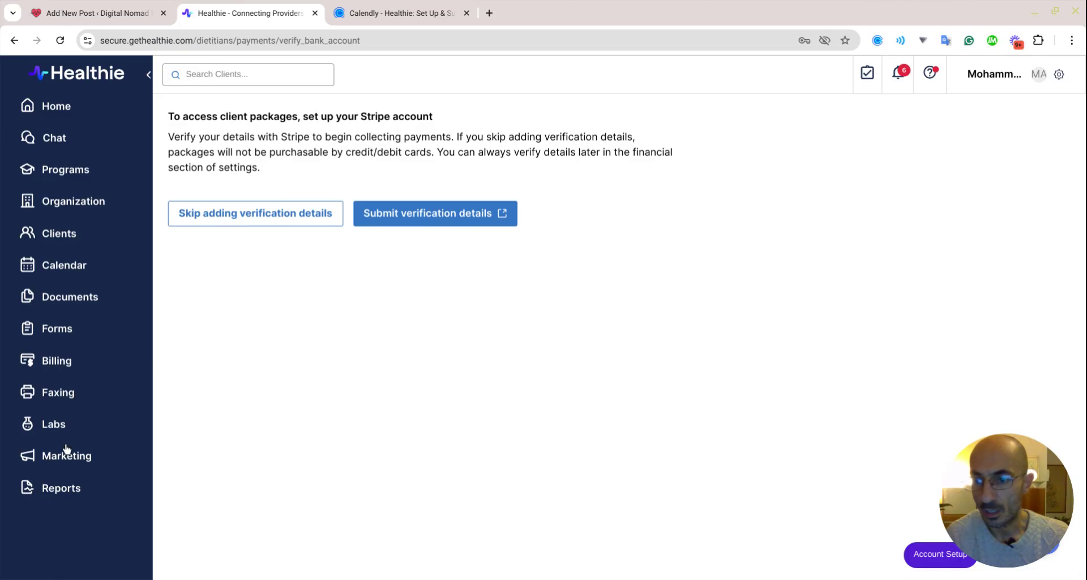
{"action": "left_click", "coordinate": [58, 397]}
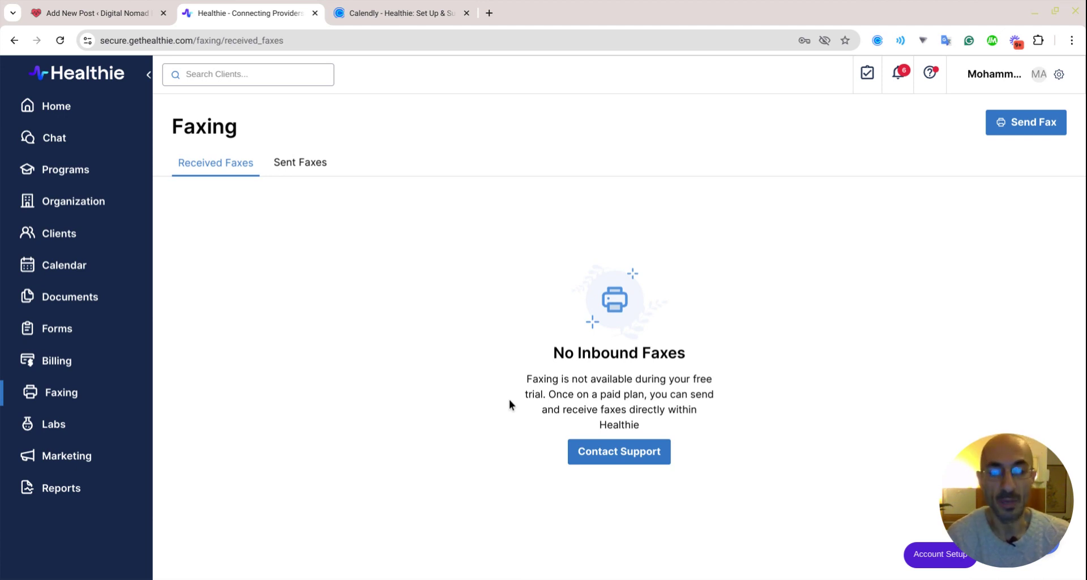
Step: Review the lab vendors offered under Connect Labs, then go to the Marketing Announcements page
{"action": "left_click", "coordinate": [72, 437]}
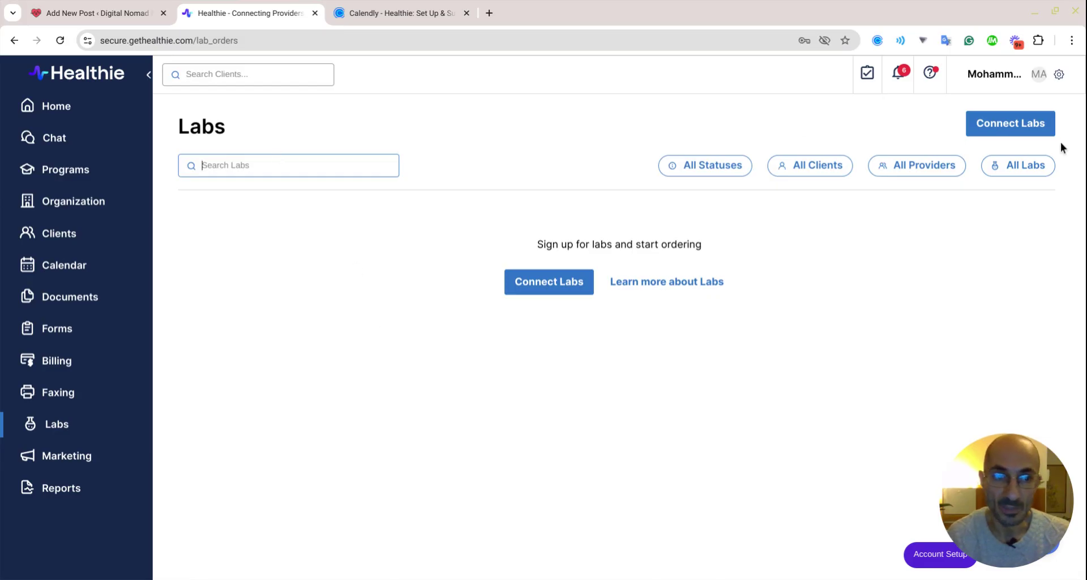
{"action": "left_click", "coordinate": [1021, 135]}
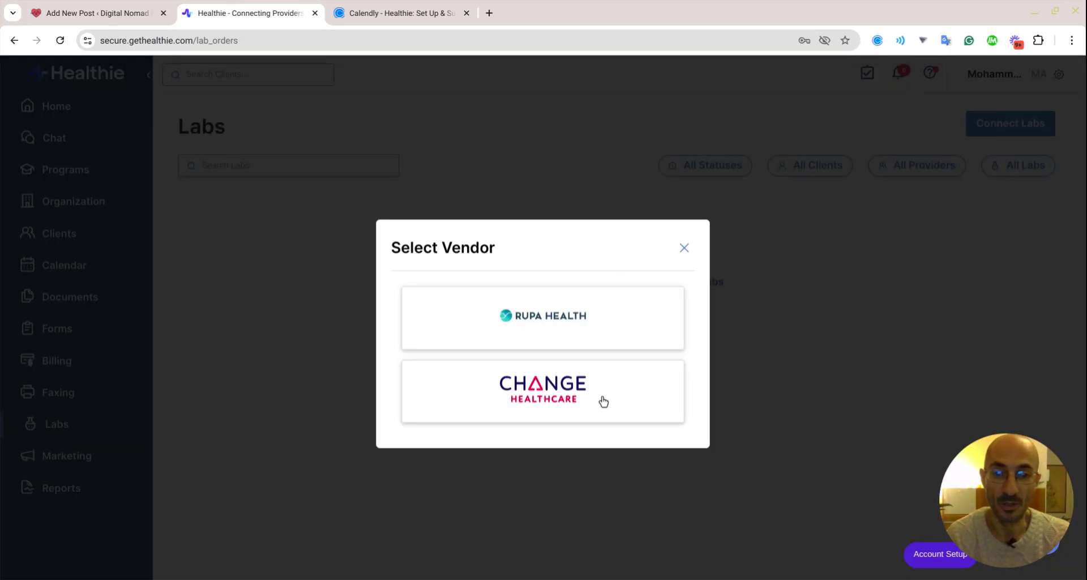
{"action": "left_click", "coordinate": [685, 251]}
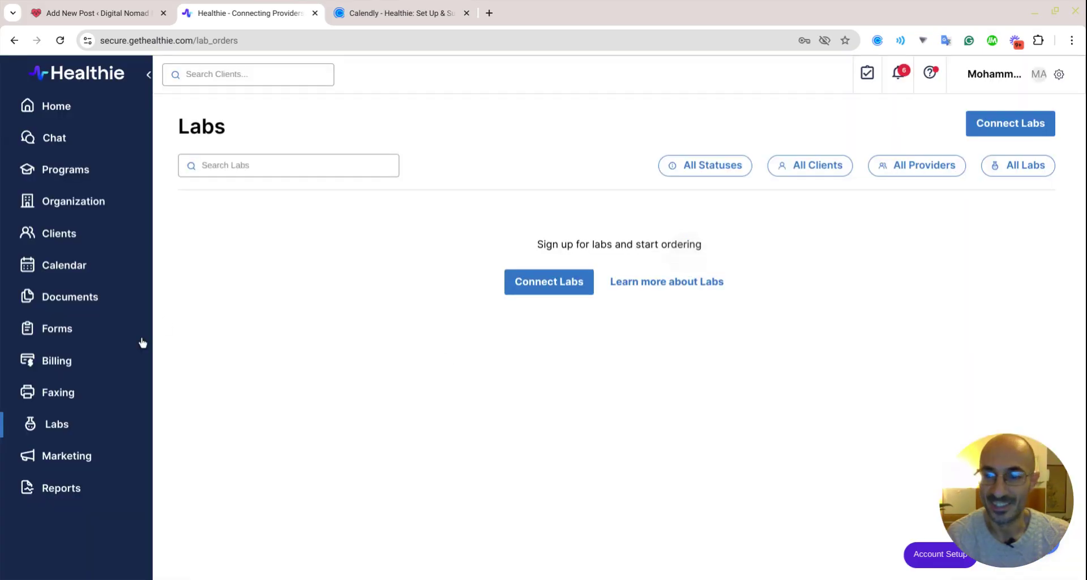
{"action": "left_click", "coordinate": [67, 455]}
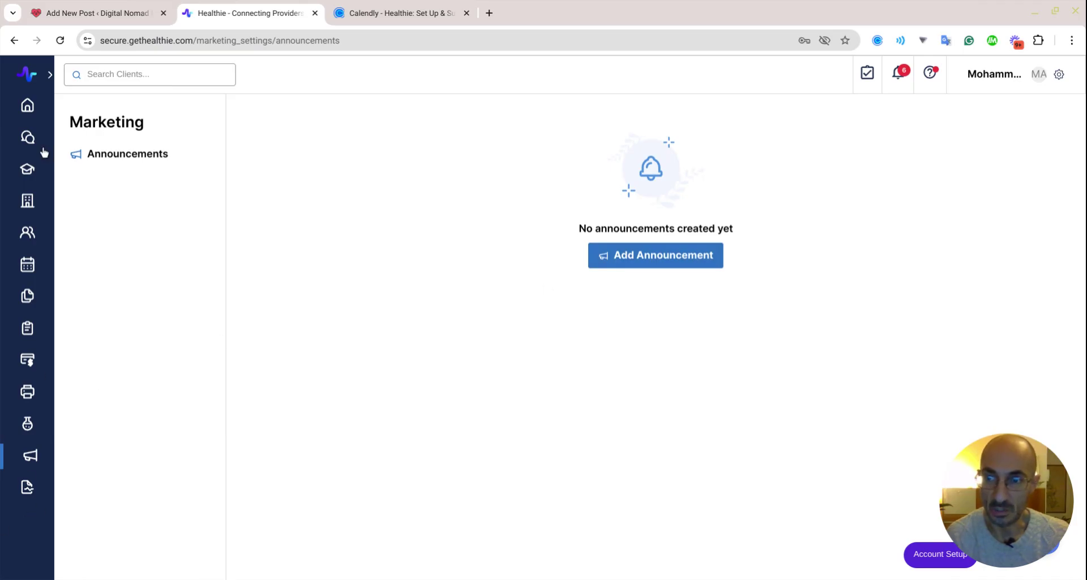
Step: Expand the sidebar and look over the Reports page
{"action": "left_click", "coordinate": [48, 80]}
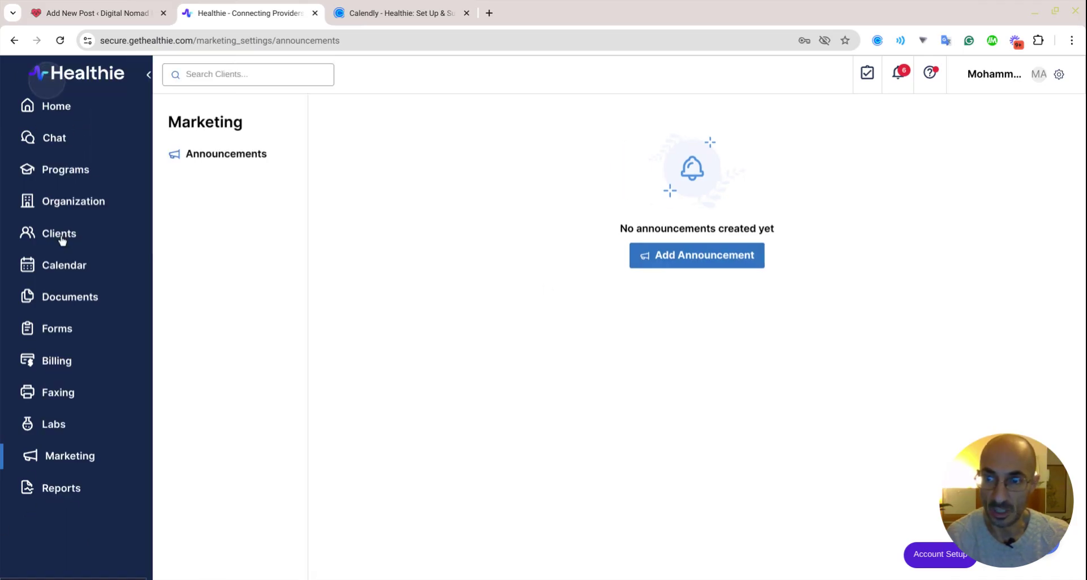
{"action": "left_click", "coordinate": [59, 511]}
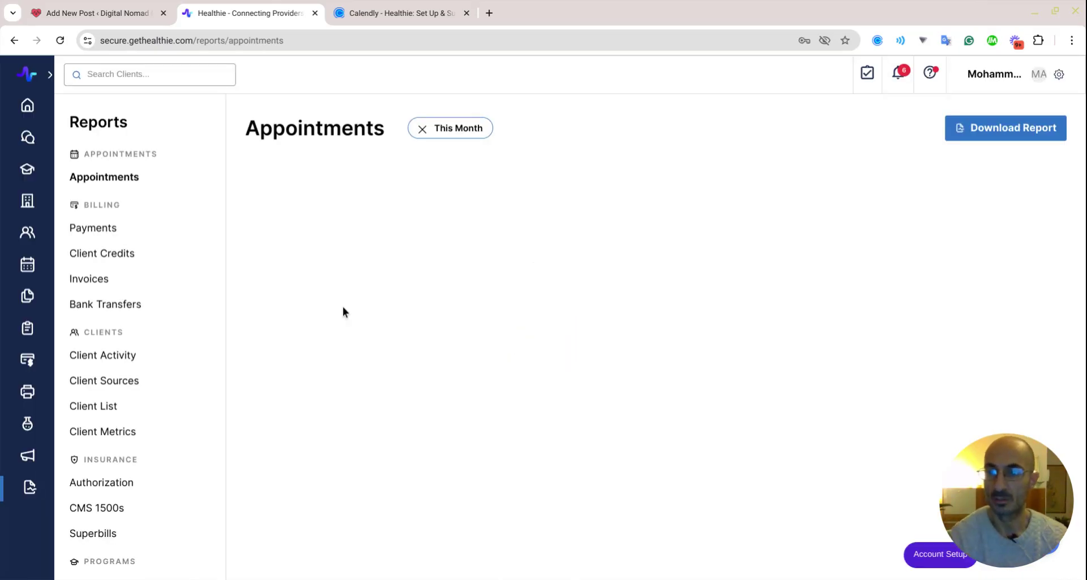
{"action": "scroll", "coordinate": [121, 303], "scroll_direction": "down", "scroll_amount": 1}
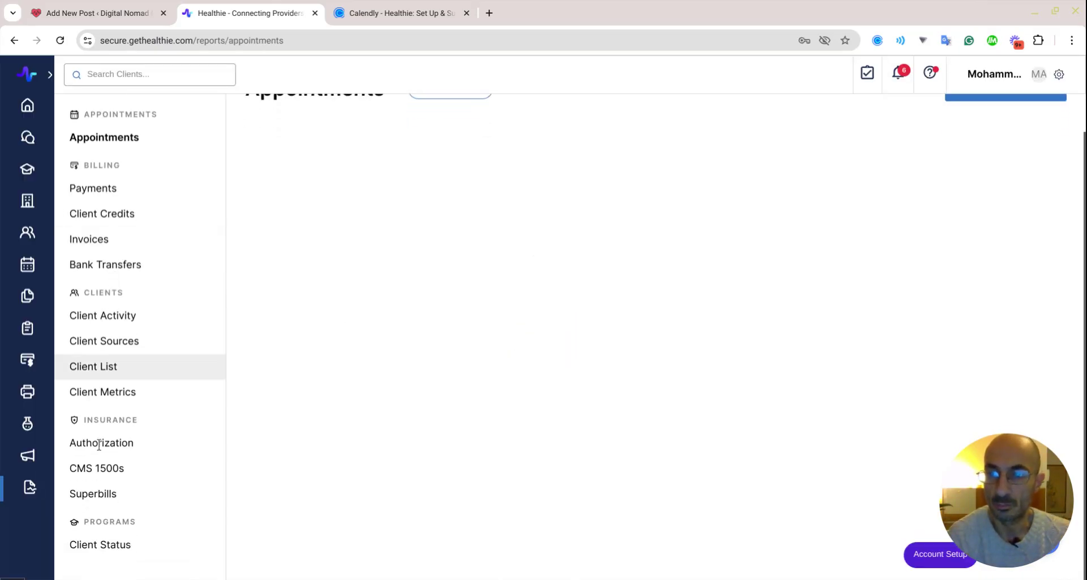
{"action": "scroll", "coordinate": [113, 459], "scroll_direction": "up", "scroll_amount": 1}
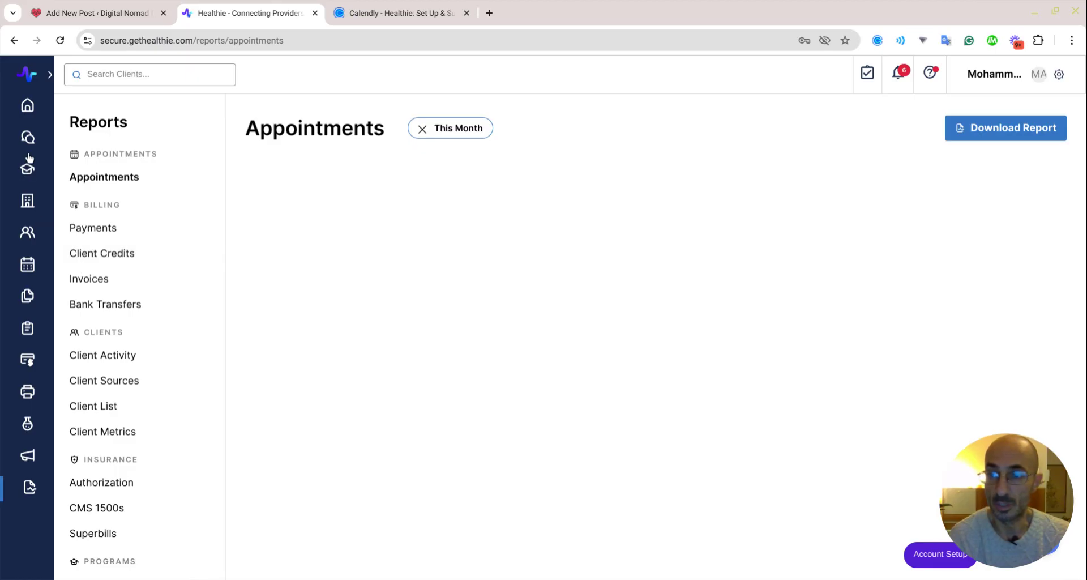
Step: Return to the Home overview and launch the Help Center in a new tab
{"action": "left_click", "coordinate": [30, 107]}
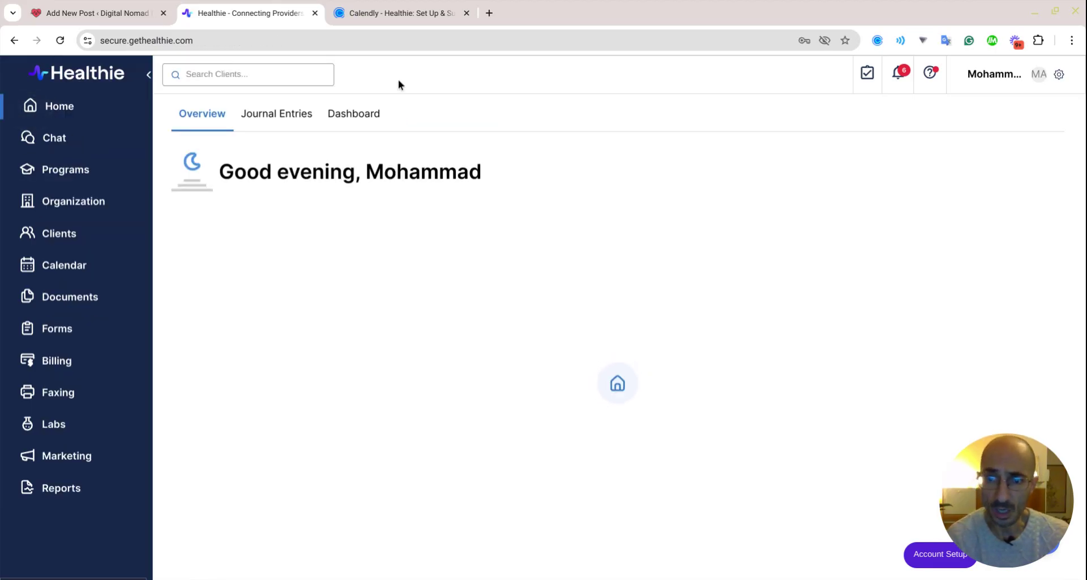
{"action": "left_click", "coordinate": [931, 74]}
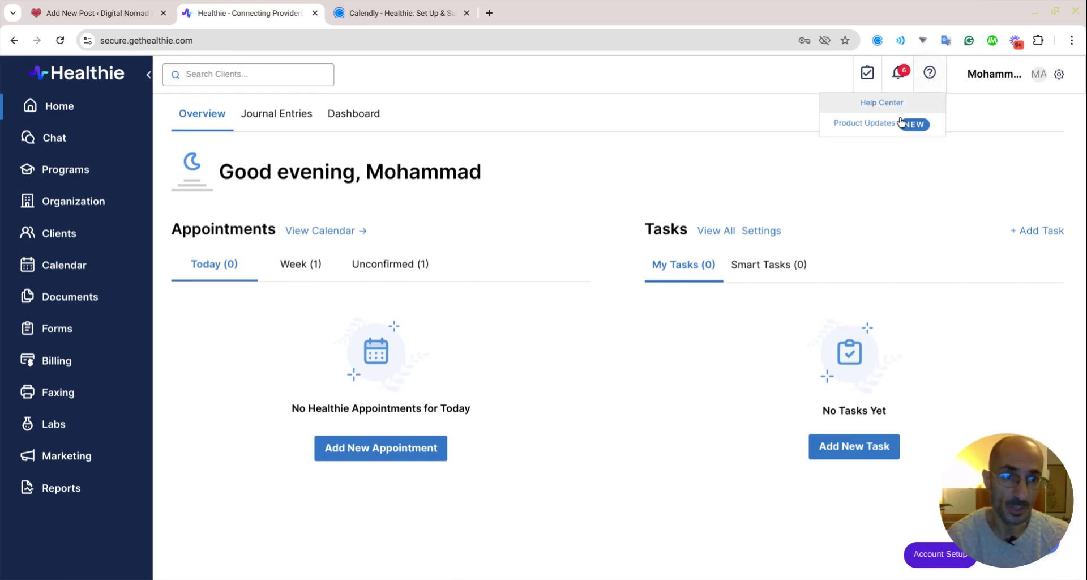
{"action": "left_click", "coordinate": [882, 103]}
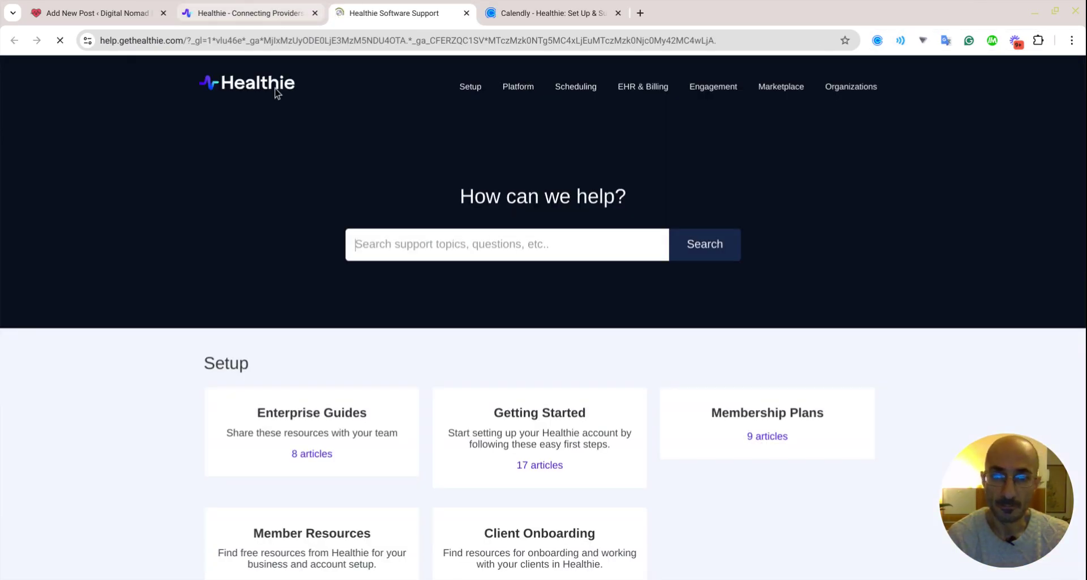
Step: Search the help articles for 'prescription' and read the E-Rx: Prescription Favorites article
{"action": "left_click", "coordinate": [418, 259]}
{"action": "type", "text": "prescription"}
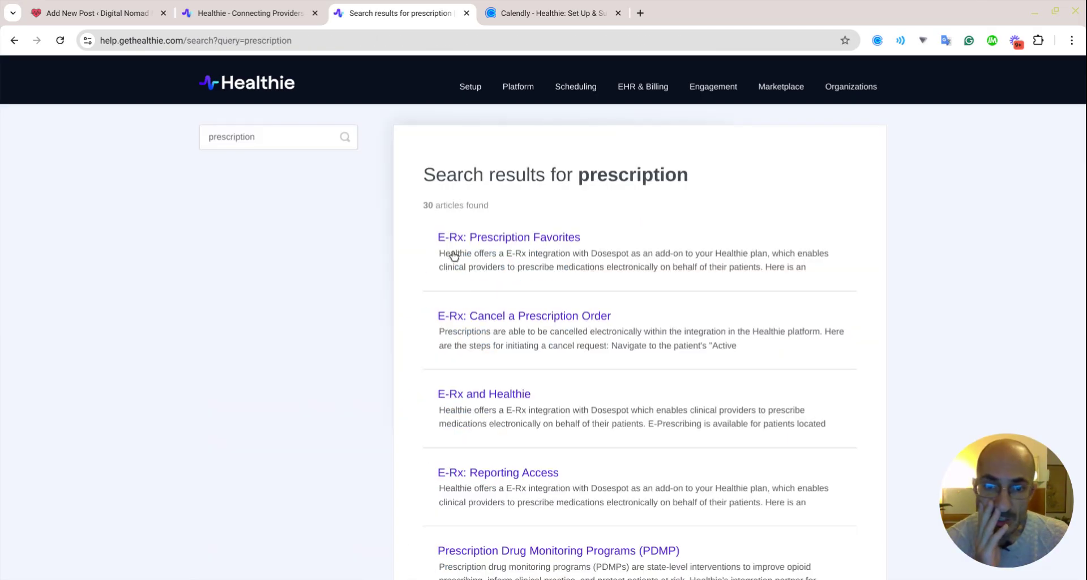
{"action": "left_click", "coordinate": [453, 256]}
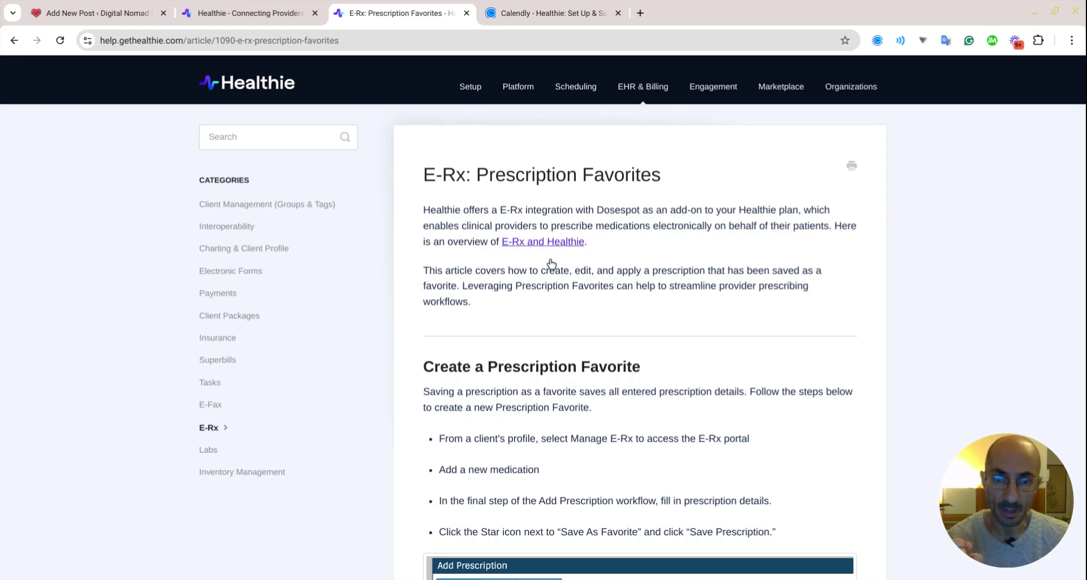
{"action": "scroll", "coordinate": [565, 326], "scroll_direction": "down", "scroll_amount": 8}
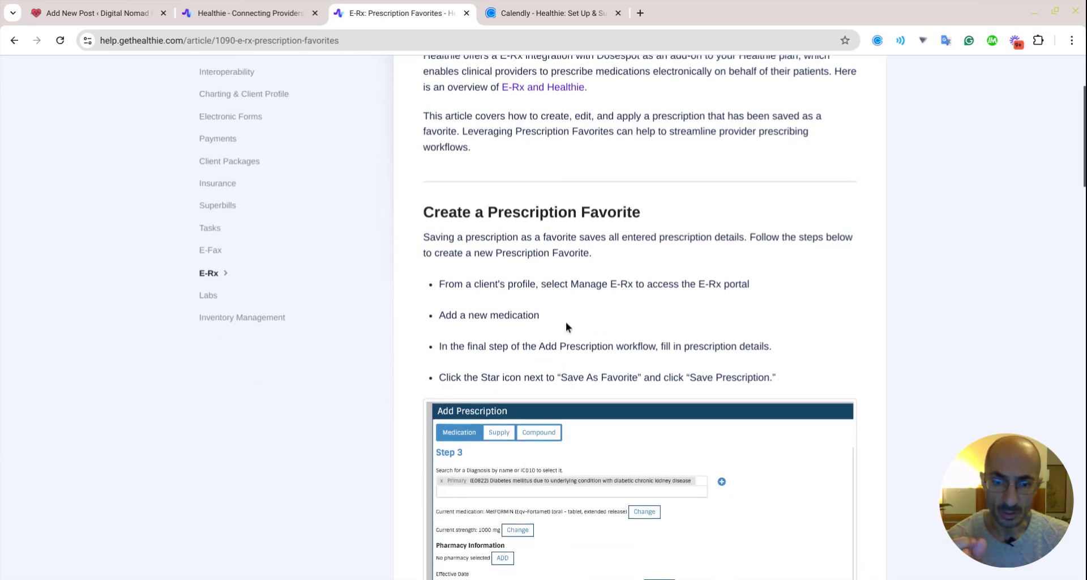
{"action": "scroll", "coordinate": [566, 326], "scroll_direction": "up", "scroll_amount": 10}
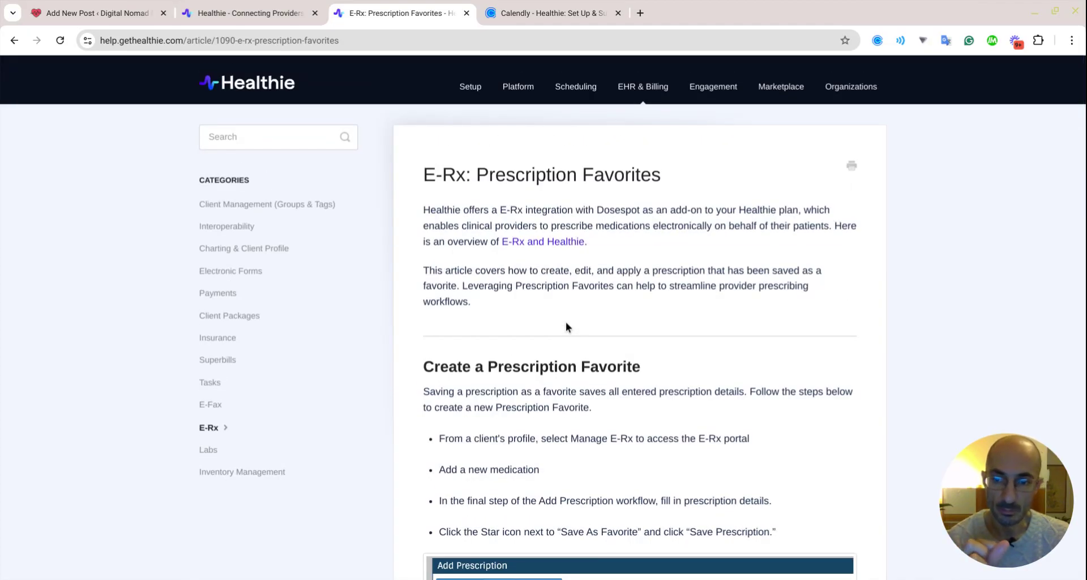
{"action": "scroll", "coordinate": [566, 327], "scroll_direction": "down", "scroll_amount": 12}
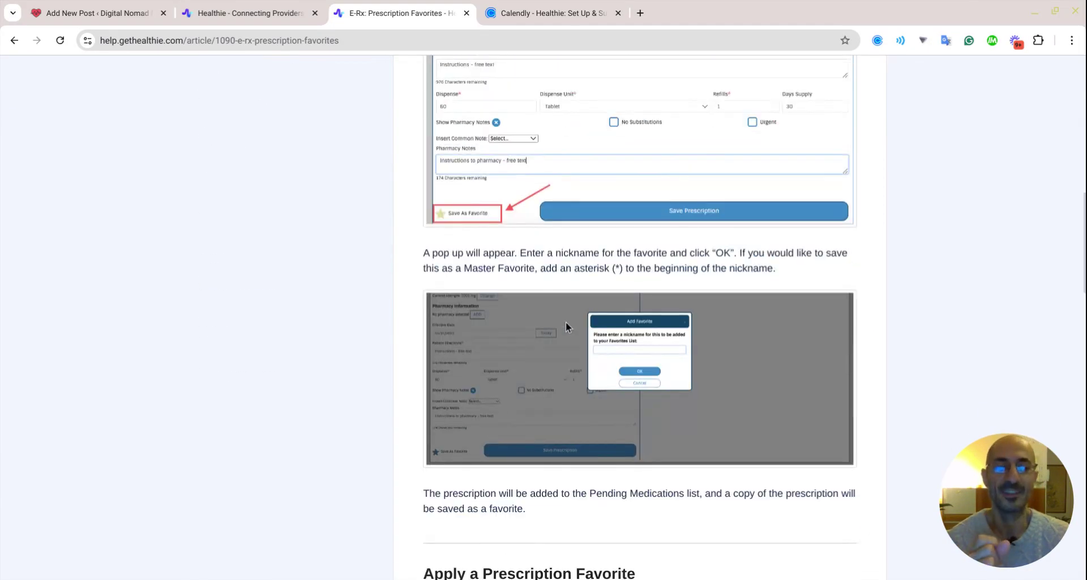
{"action": "scroll", "coordinate": [565, 322], "scroll_direction": "down", "scroll_amount": 12}
{"action": "scroll", "coordinate": [566, 322], "scroll_direction": "up", "scroll_amount": 20}
Step: Glance at the Healthie dashboard, reread the article, then go back to the 'prescription' results
{"action": "left_click", "coordinate": [291, 11]}
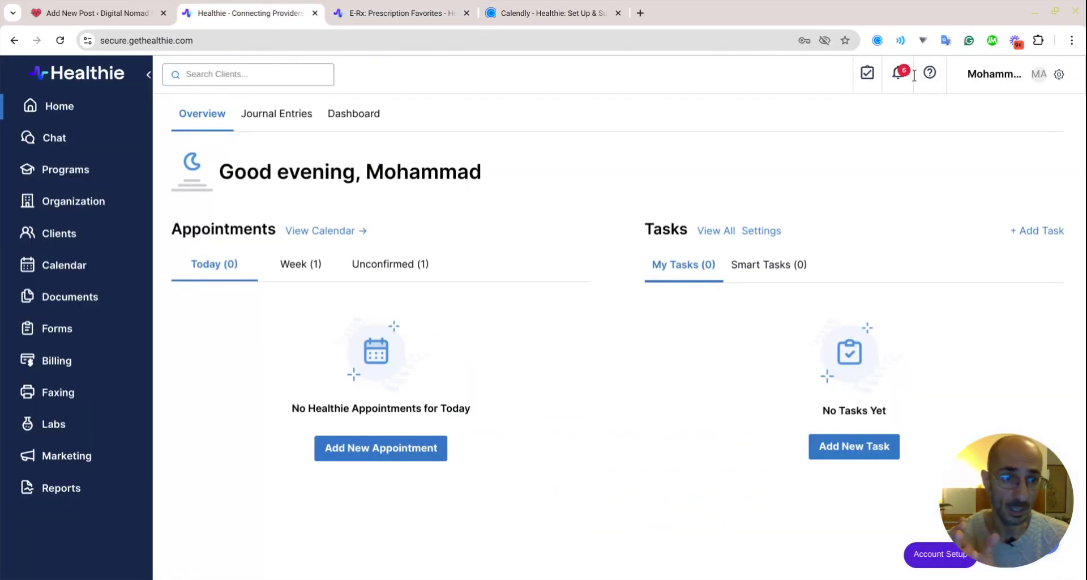
{"action": "left_click", "coordinate": [366, 14]}
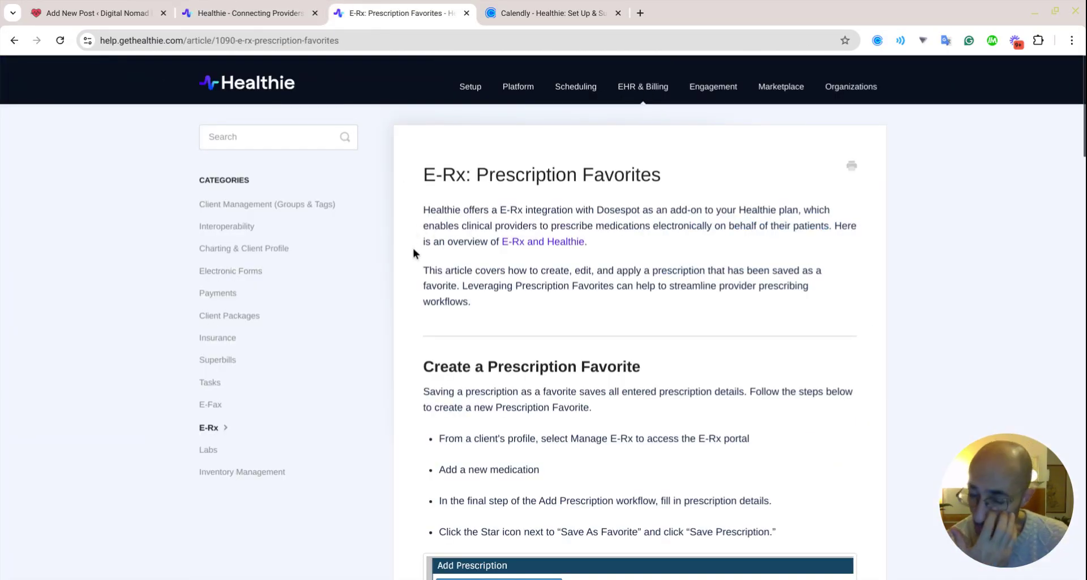
{"action": "scroll", "coordinate": [579, 317], "scroll_direction": "down", "scroll_amount": 20}
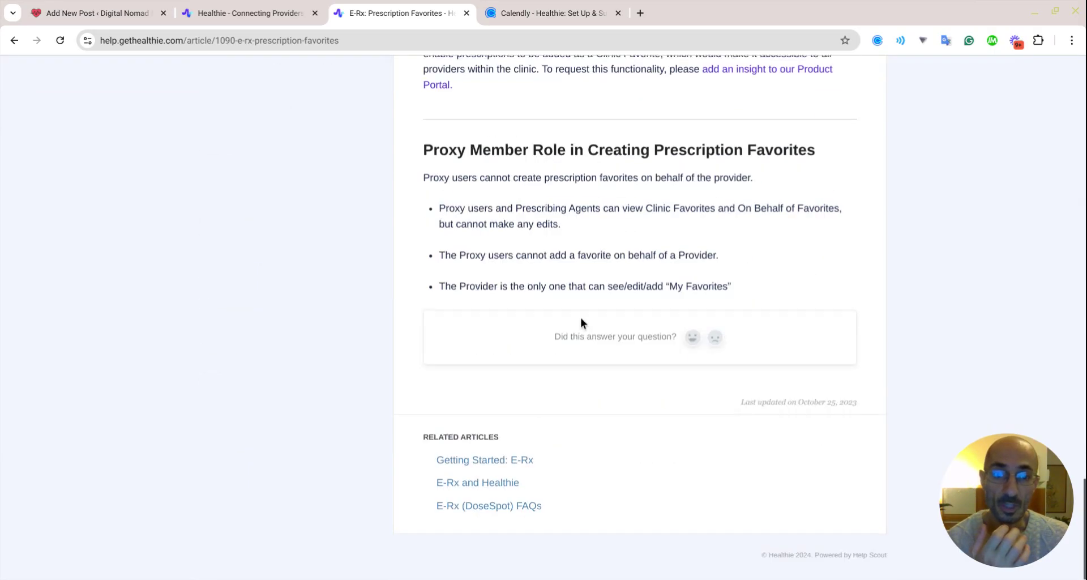
{"action": "scroll", "coordinate": [580, 317], "scroll_direction": "up", "scroll_amount": 20}
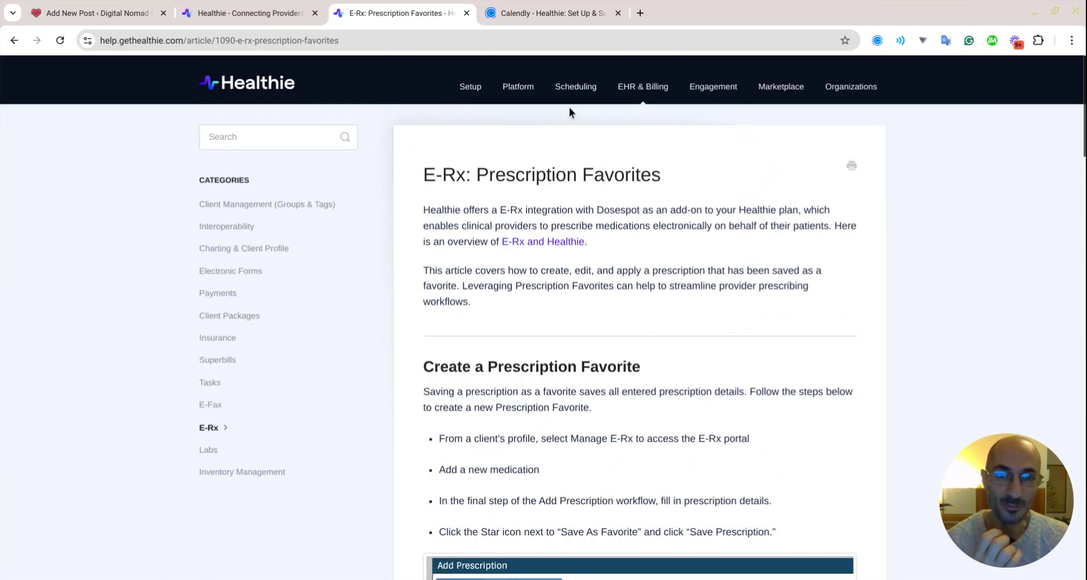
{"action": "left_click", "coordinate": [9, 46]}
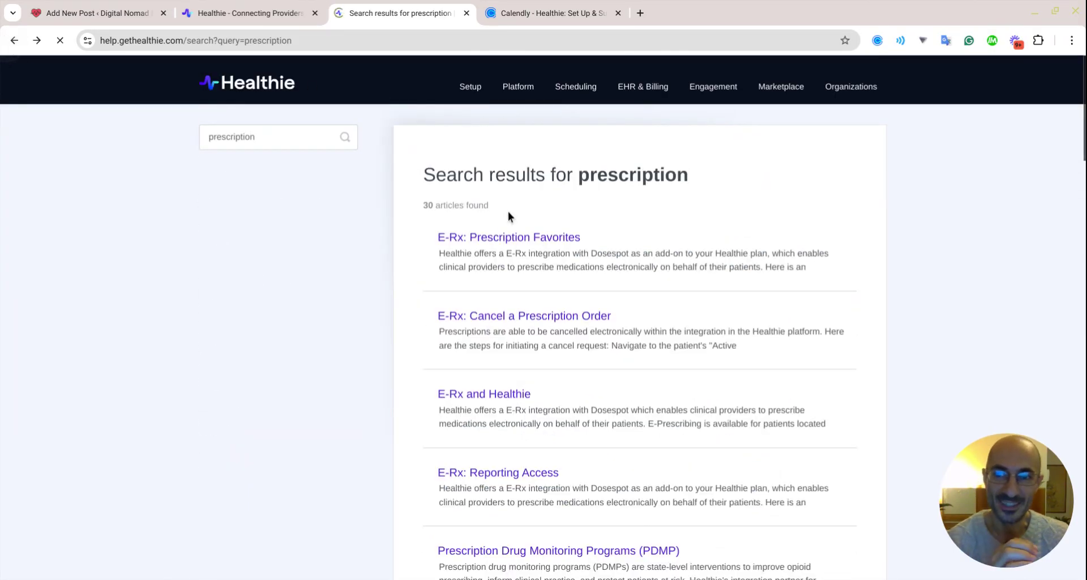
Step: Go back to the Help Center home and browse categories down to Organizations and Organization Calendar
{"action": "left_click", "coordinate": [10, 45]}
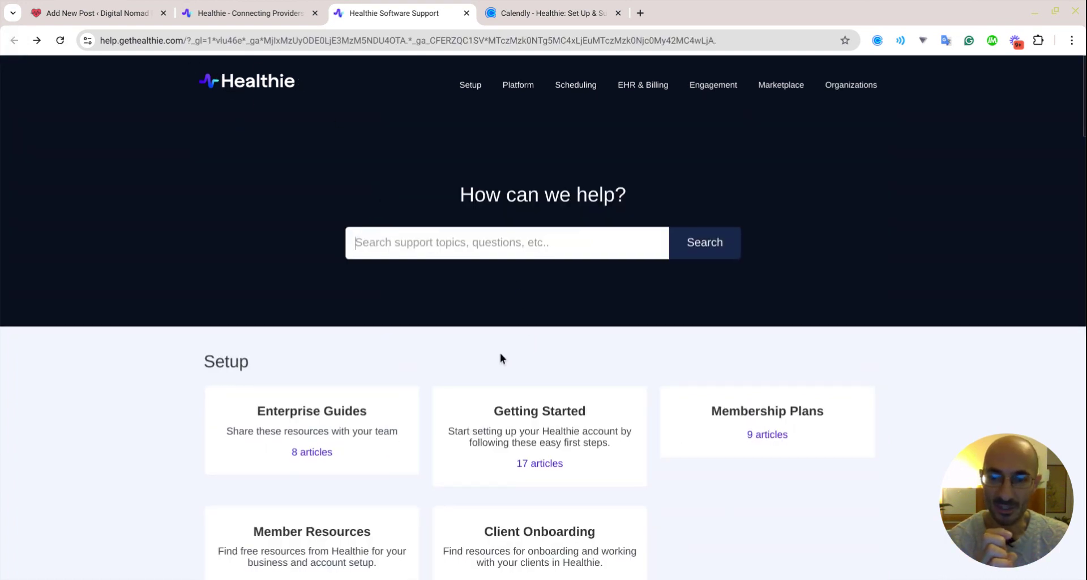
{"action": "scroll", "coordinate": [498, 352], "scroll_direction": "down", "scroll_amount": 2}
{"action": "scroll", "coordinate": [565, 406], "scroll_direction": "down", "scroll_amount": 4}
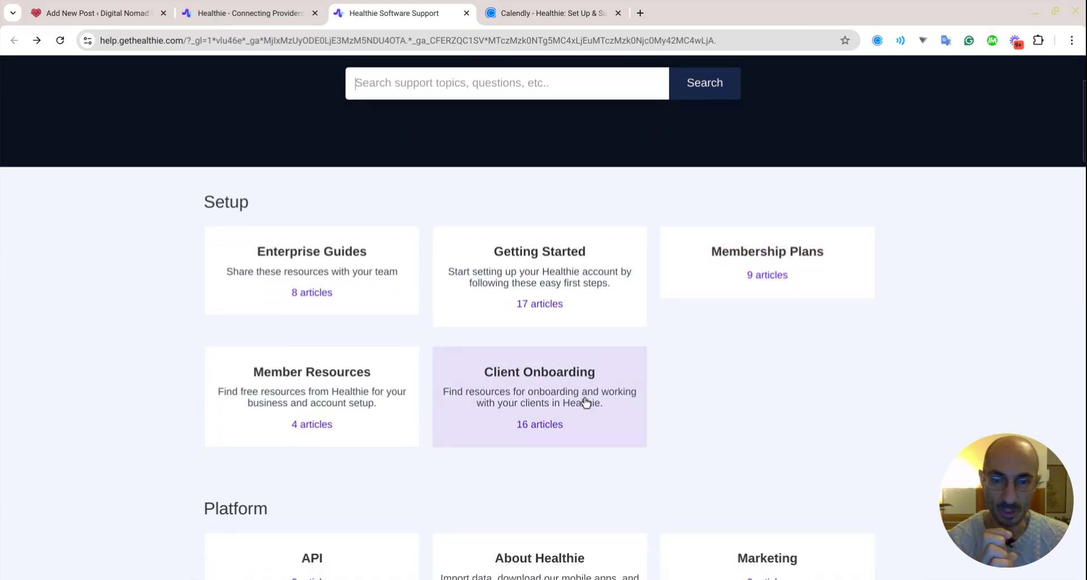
{"action": "scroll", "coordinate": [776, 403], "scroll_direction": "down", "scroll_amount": 6}
{"action": "scroll", "coordinate": [574, 267], "scroll_direction": "up", "scroll_amount": 4}
{"action": "scroll", "coordinate": [384, 253], "scroll_direction": "down", "scroll_amount": 9}
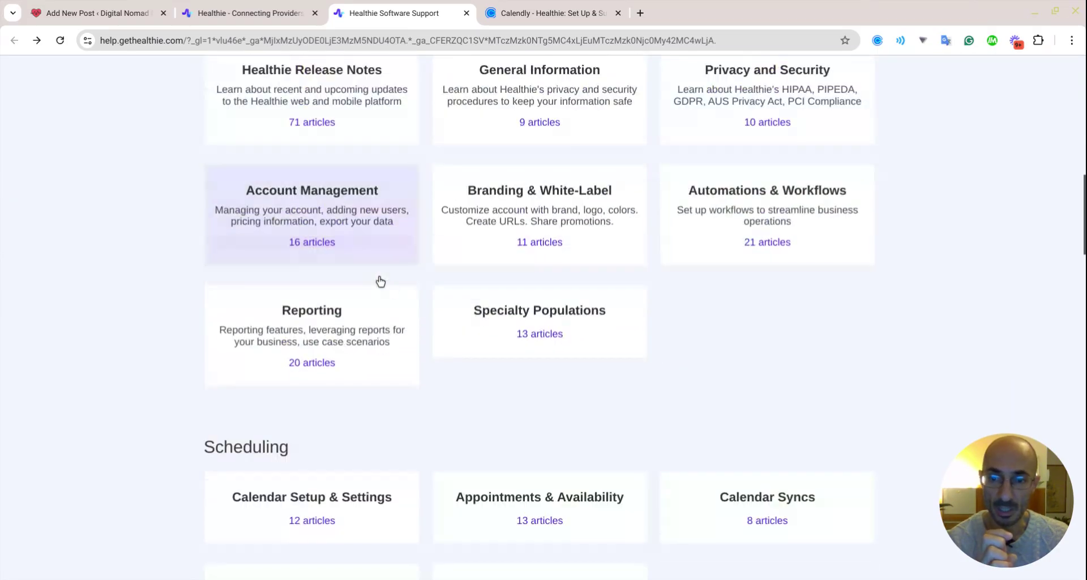
{"action": "scroll", "coordinate": [359, 330], "scroll_direction": "down", "scroll_amount": 14}
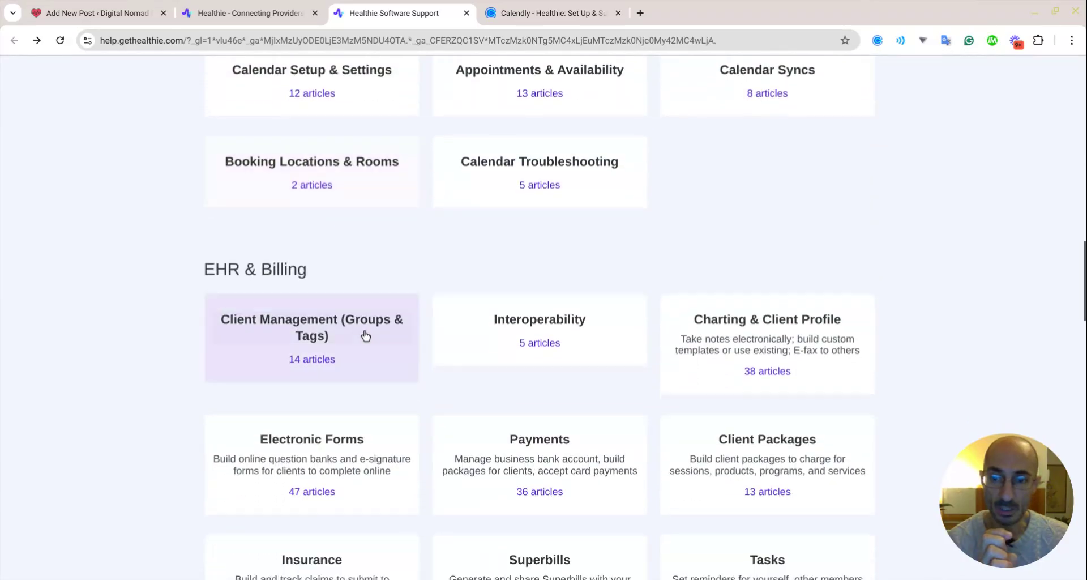
{"action": "scroll", "coordinate": [366, 336], "scroll_direction": "down", "scroll_amount": 7}
{"action": "scroll", "coordinate": [366, 335], "scroll_direction": "down", "scroll_amount": 5}
{"action": "scroll", "coordinate": [351, 346], "scroll_direction": "down", "scroll_amount": 2}
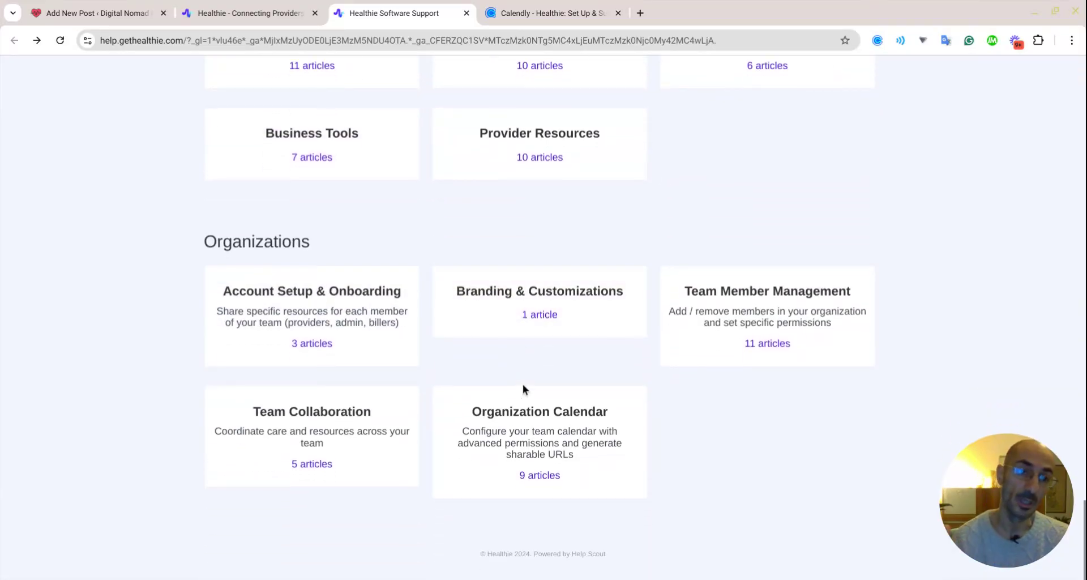
{"action": "mouse_move", "coordinate": [994, 514]}
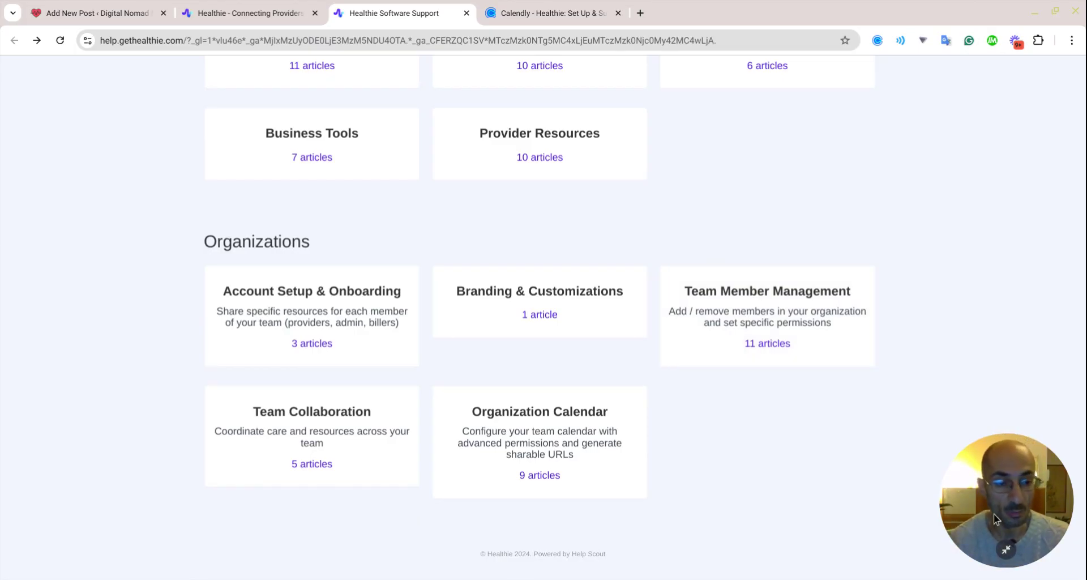